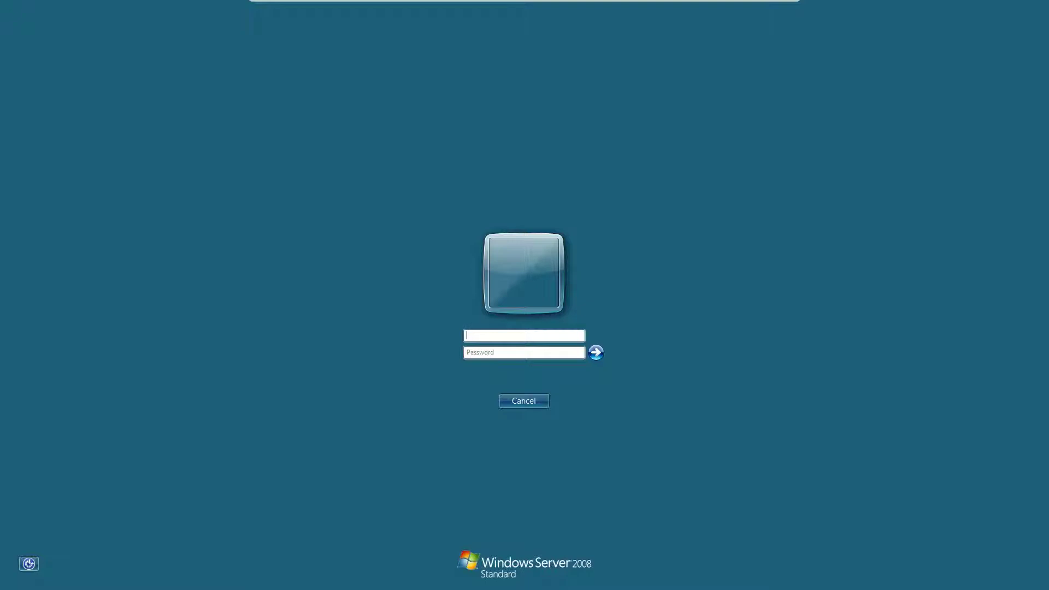
- Log on as Administrator with the account password
type("Admini")
key("BackSpace")
key("BackSpace")
key("BackSpace")
key("BackSpace")
key("BackSpace")
key("BackSpace")
type("Administrator")
key("Tab")
type("*********")
key("Return")
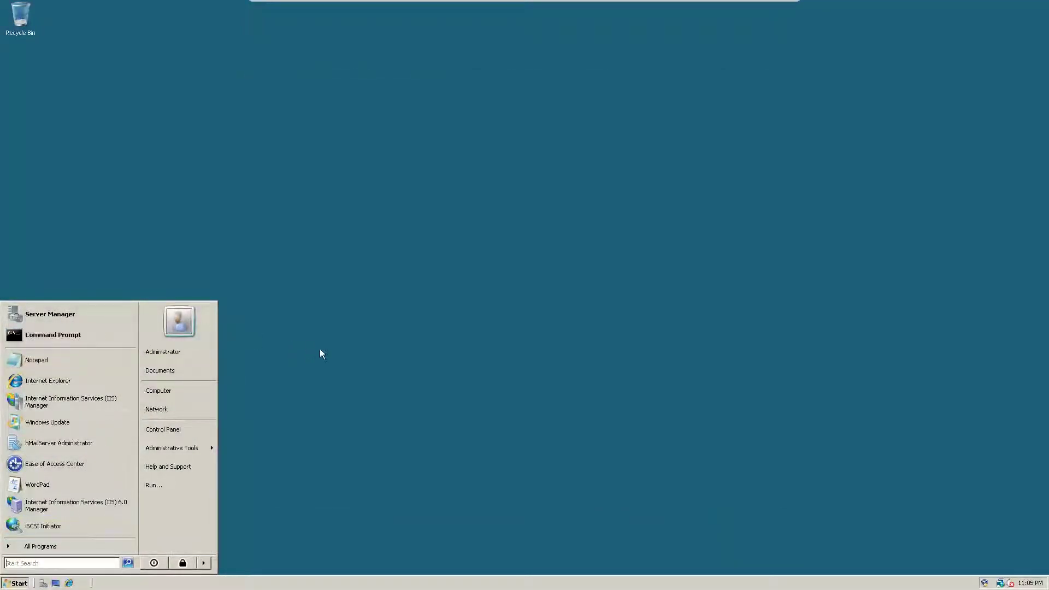
- Launch Server Manager from the Start menu's program list
left_click(321, 354)
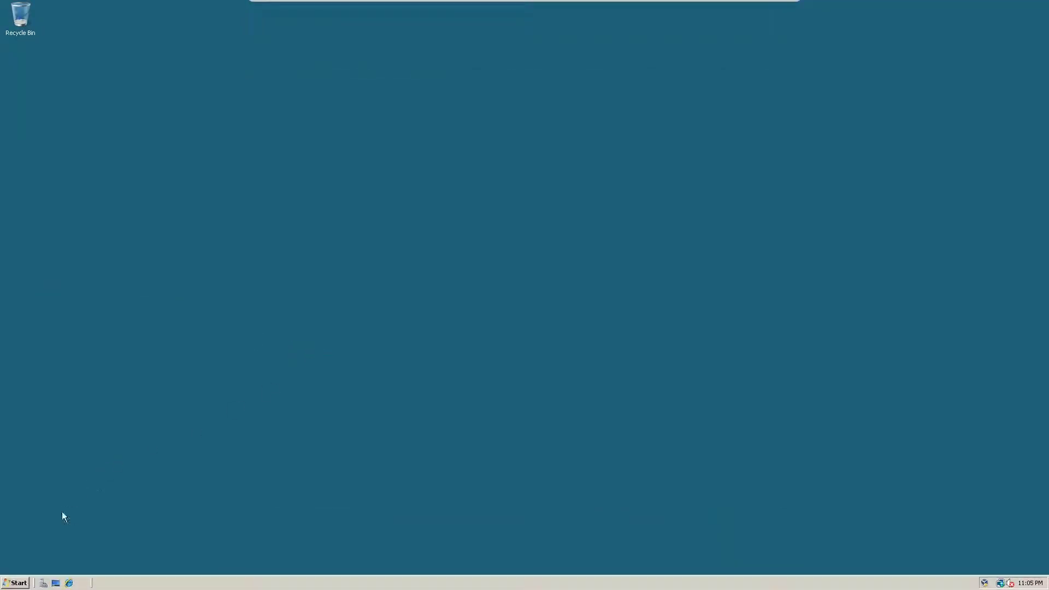
left_click_drag(263, 401, 374, 473)
left_click(16, 583)
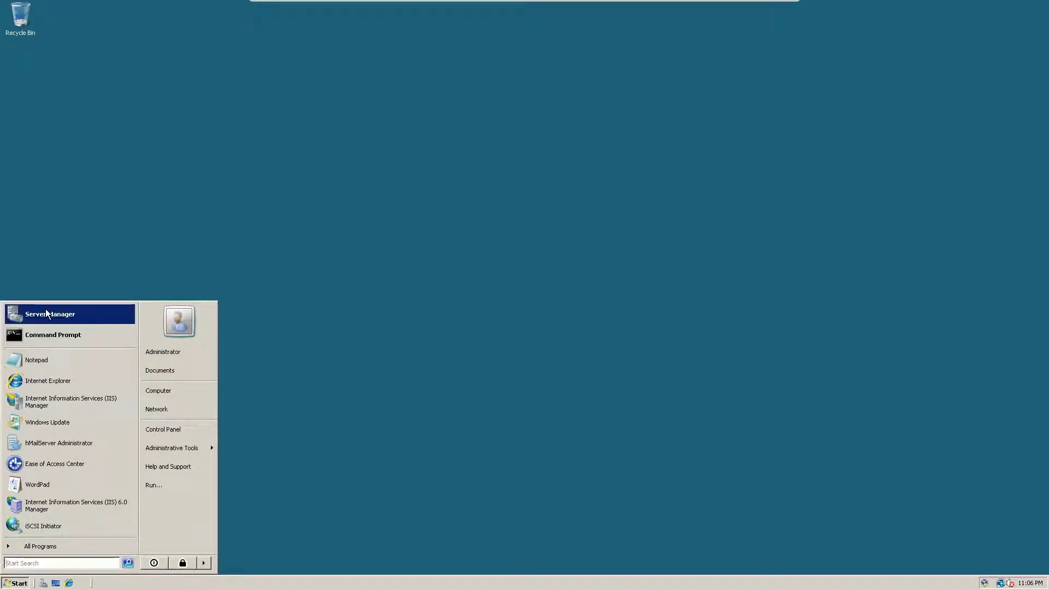
left_click(55, 315)
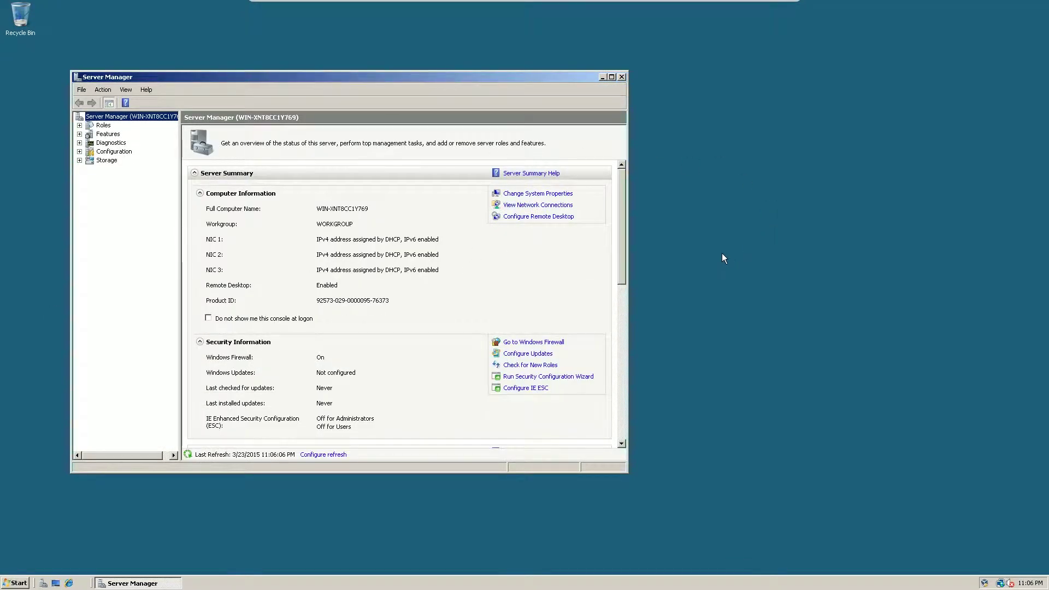
right_click(726, 256)
- Set the desktop background to the Windows Server 2008 image from Windows Wallpapers
left_click(755, 334)
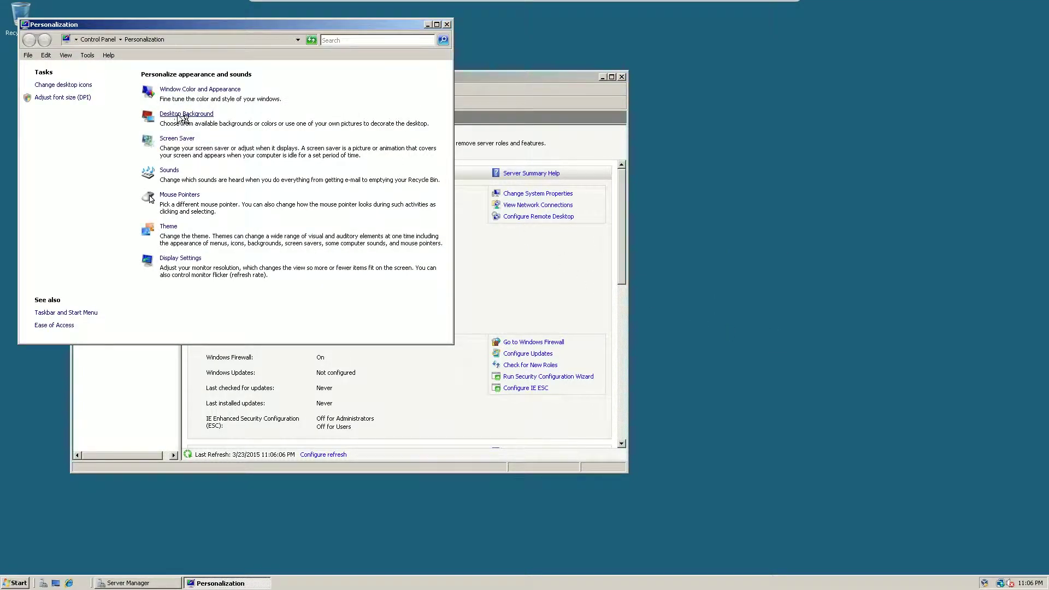
left_click(180, 115)
left_click(232, 111)
left_click(212, 120)
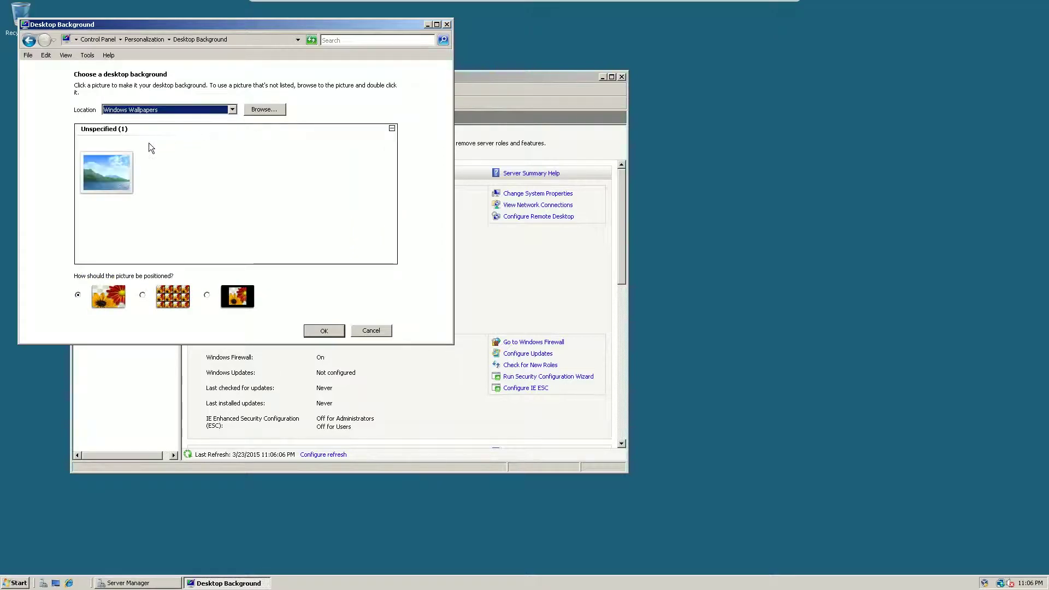
left_click(101, 163)
left_click(326, 330)
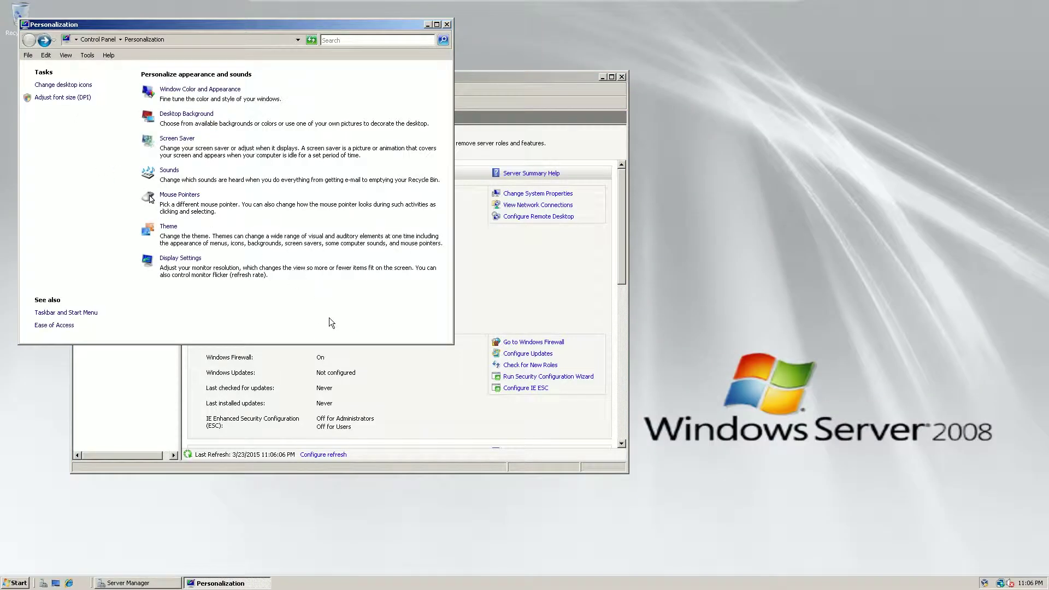
left_click(447, 24)
right_click(820, 349)
left_click(778, 408)
- Maximize Server Manager and show the Roles summary with 3 of 16 roles installed
left_click_drag(517, 76, 516, 84)
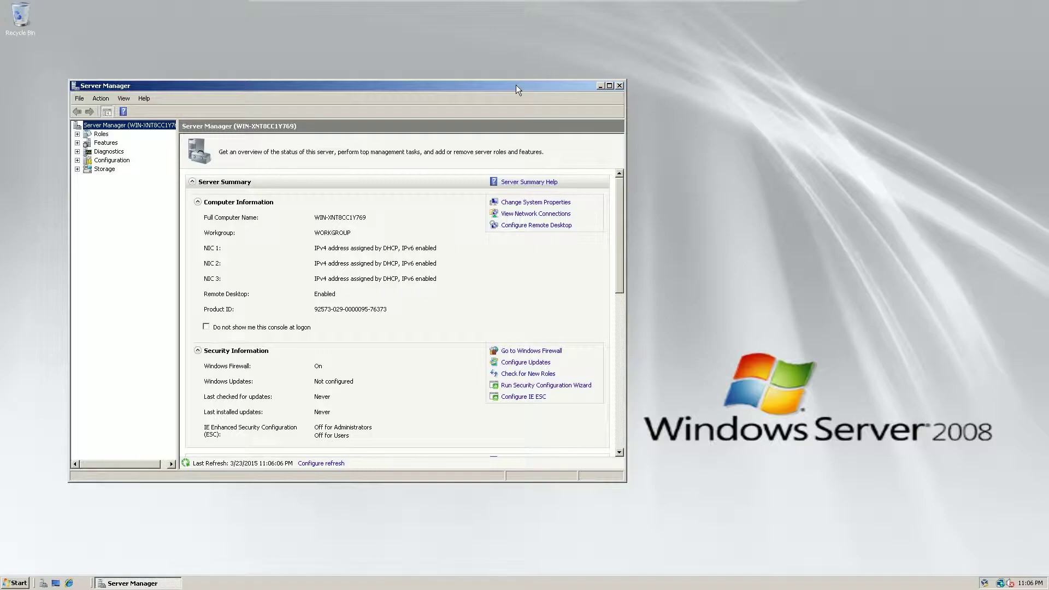
right_click(775, 479)
left_click(772, 428)
left_click_drag(393, 89, 610, 70)
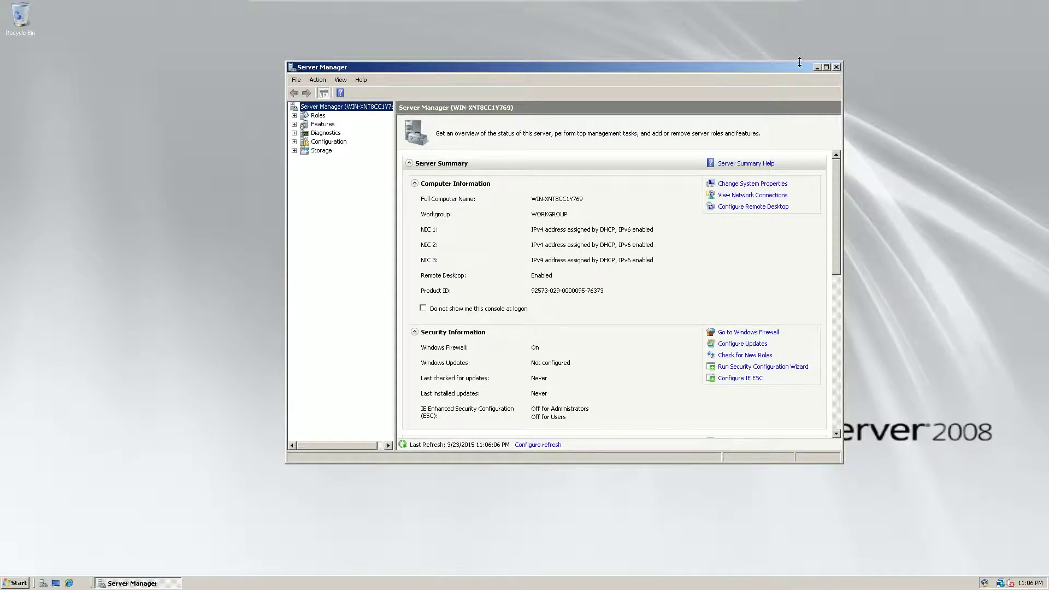
left_click(826, 67)
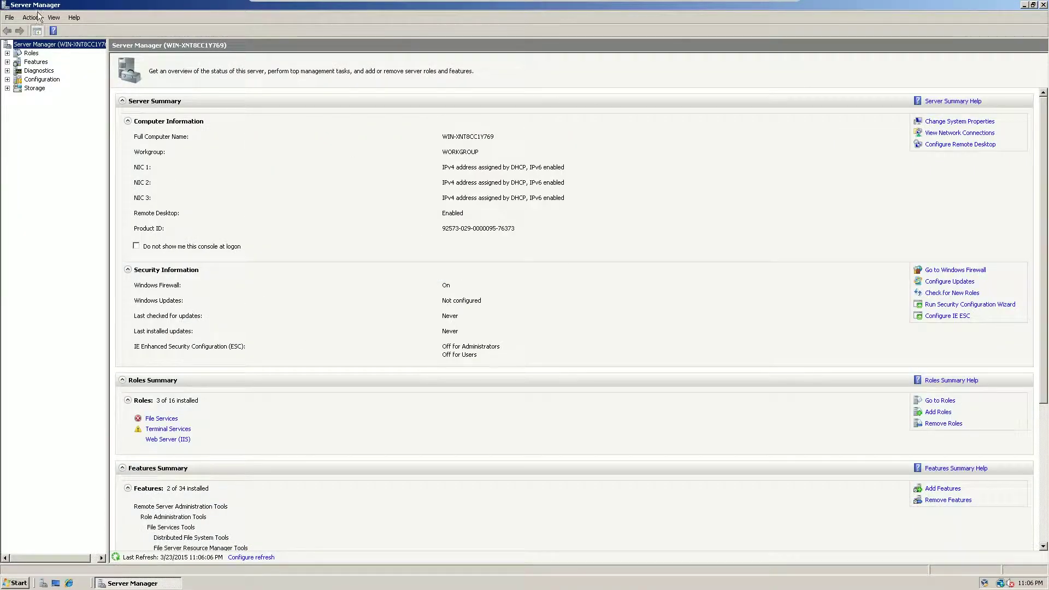
left_click(7, 53)
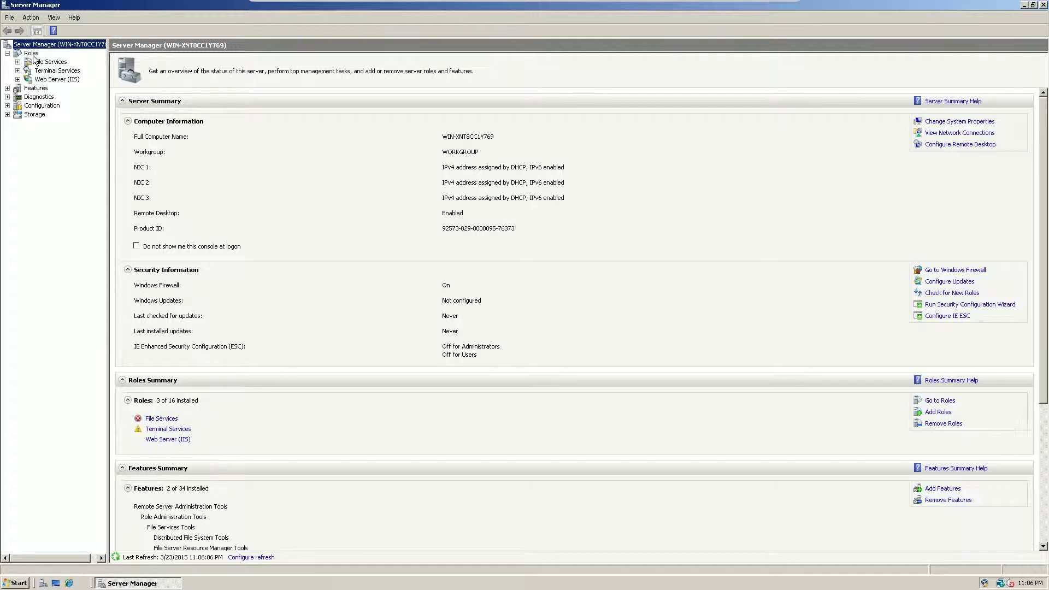
left_click(31, 53)
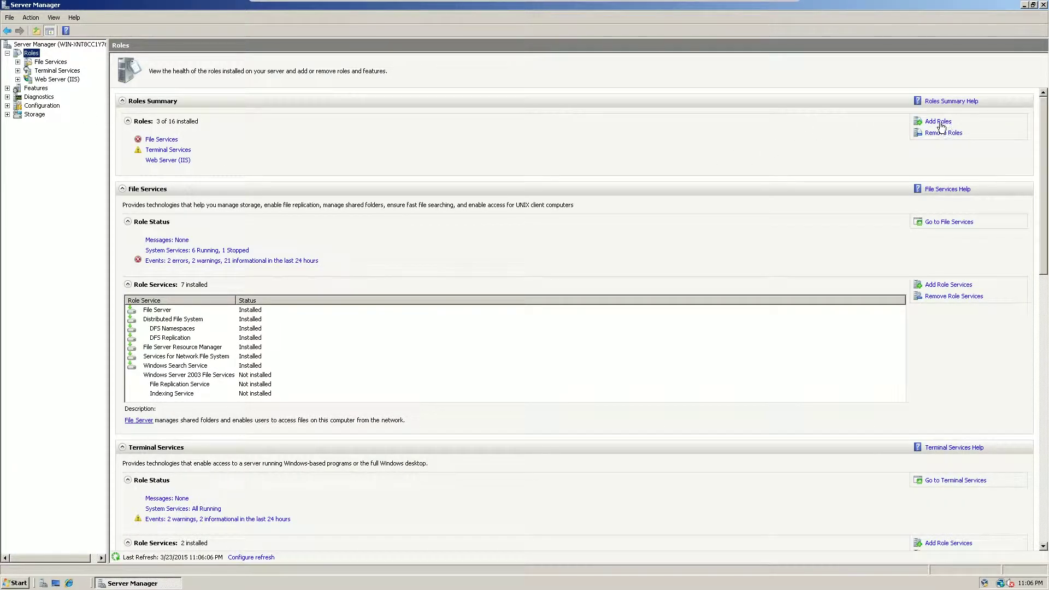
- Start Add Roles and tick Active Directory Domain Services, accepting its warning
left_click(939, 122)
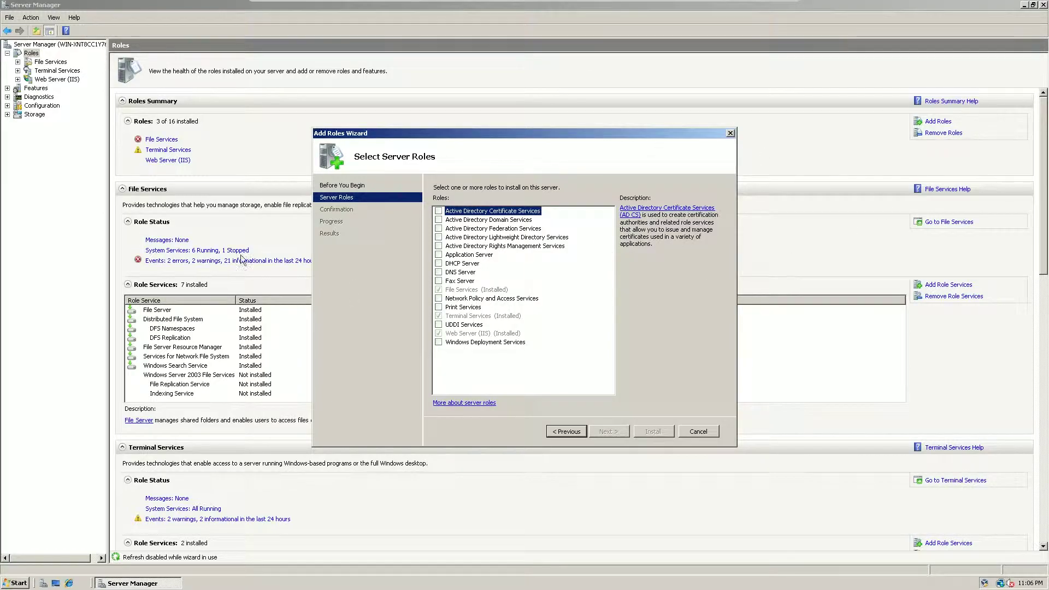
left_click(438, 220)
left_click(492, 299)
left_click(438, 230)
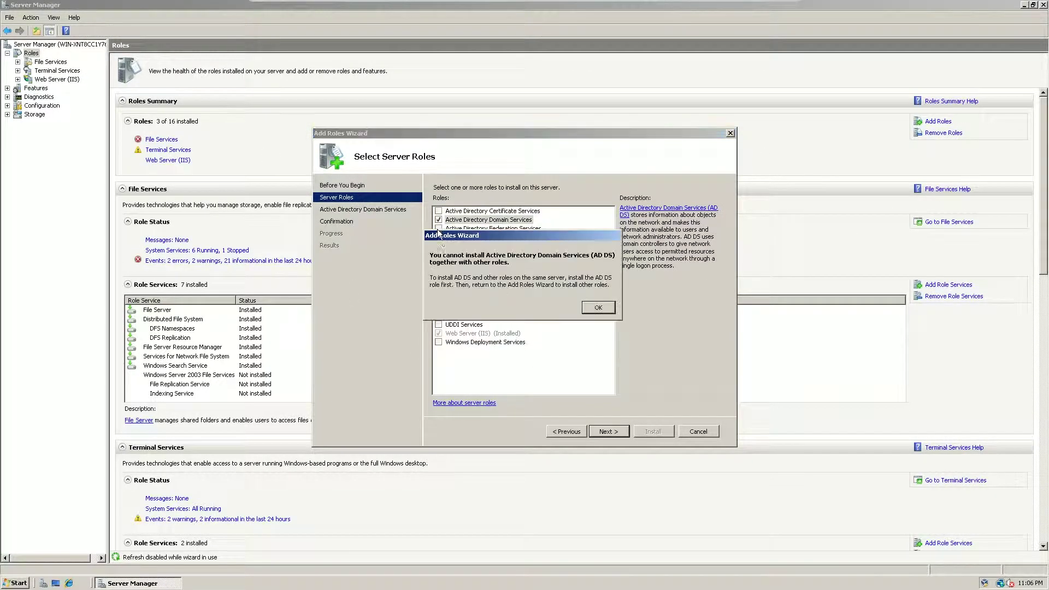
left_click(596, 307)
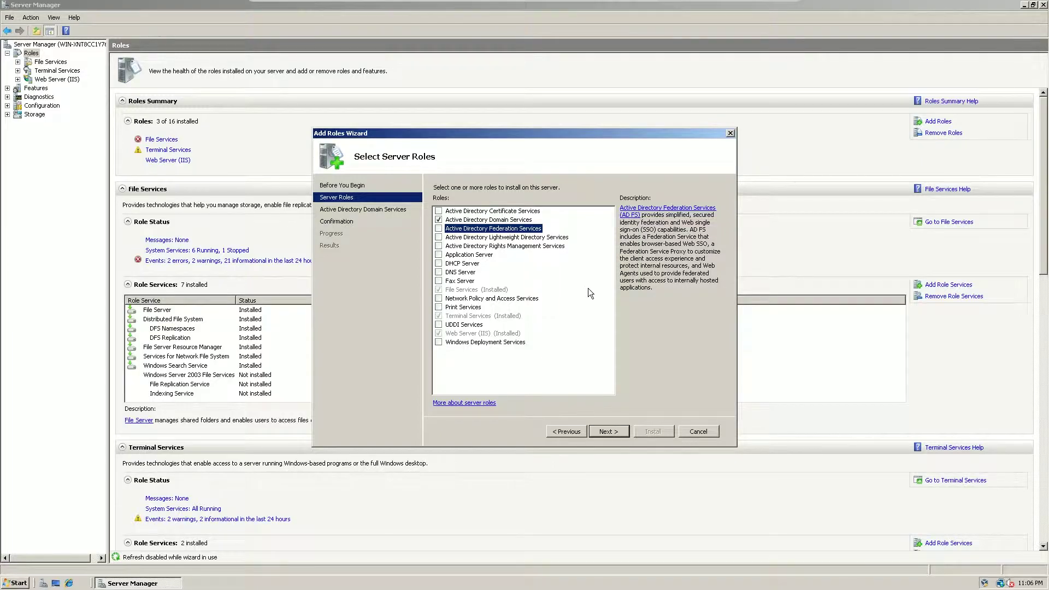
left_click(533, 222)
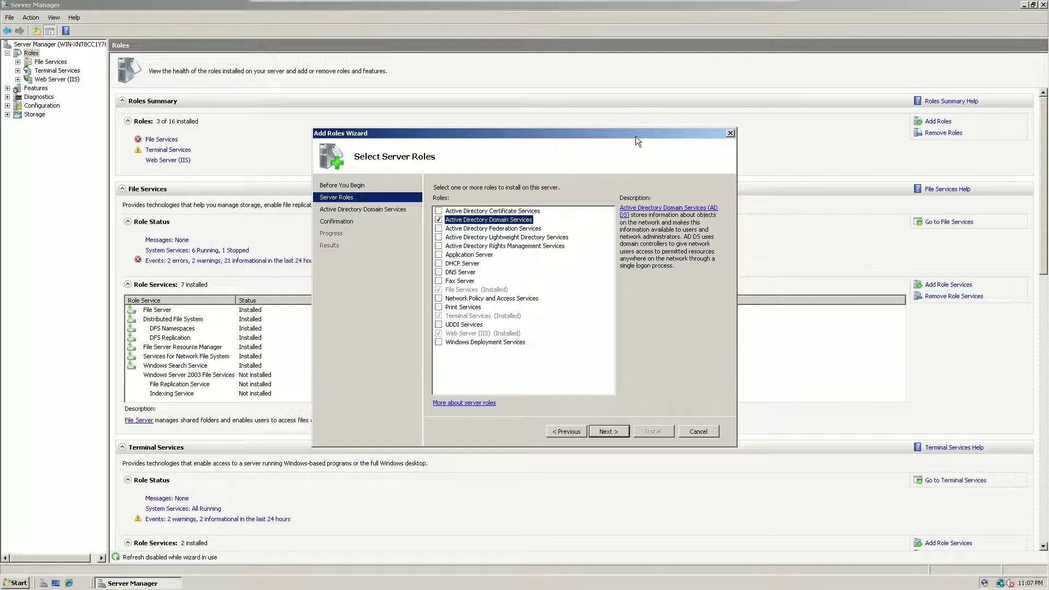
mouse_move(635, 136)
left_mouse_down()
mouse_move(628, 105)
mouse_move(638, 130)
left_mouse_up()
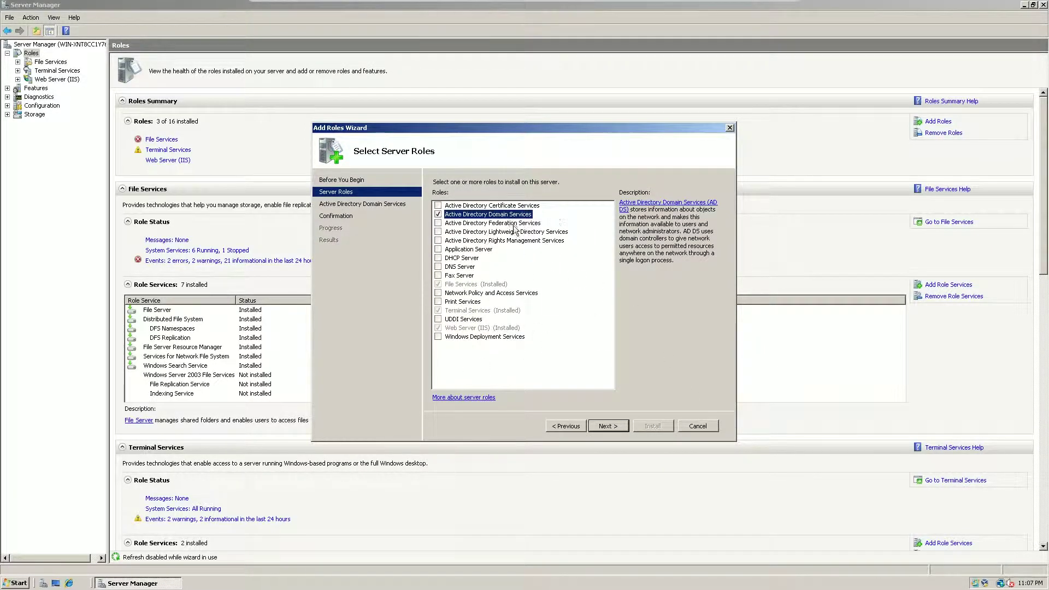
- Step through the AD DS introduction and confirmation pages and run the installation
left_click(609, 426)
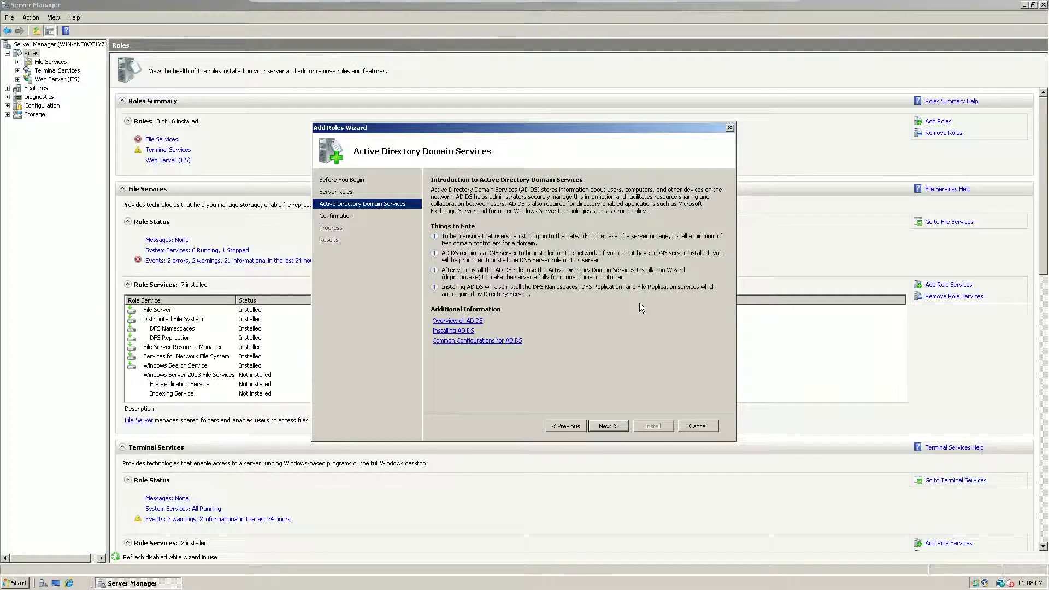
left_click(616, 428)
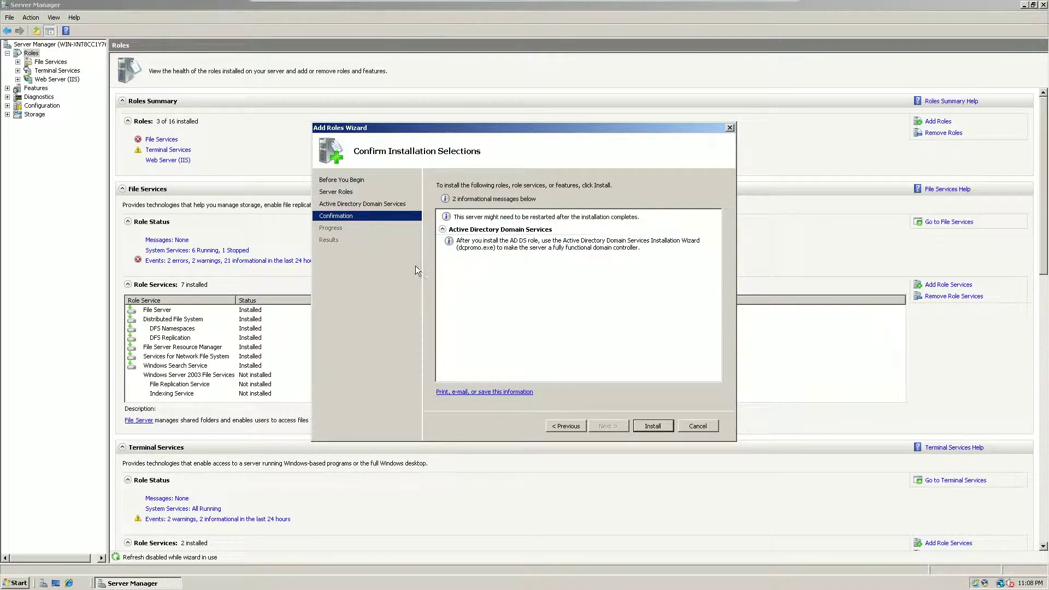
left_click(647, 426)
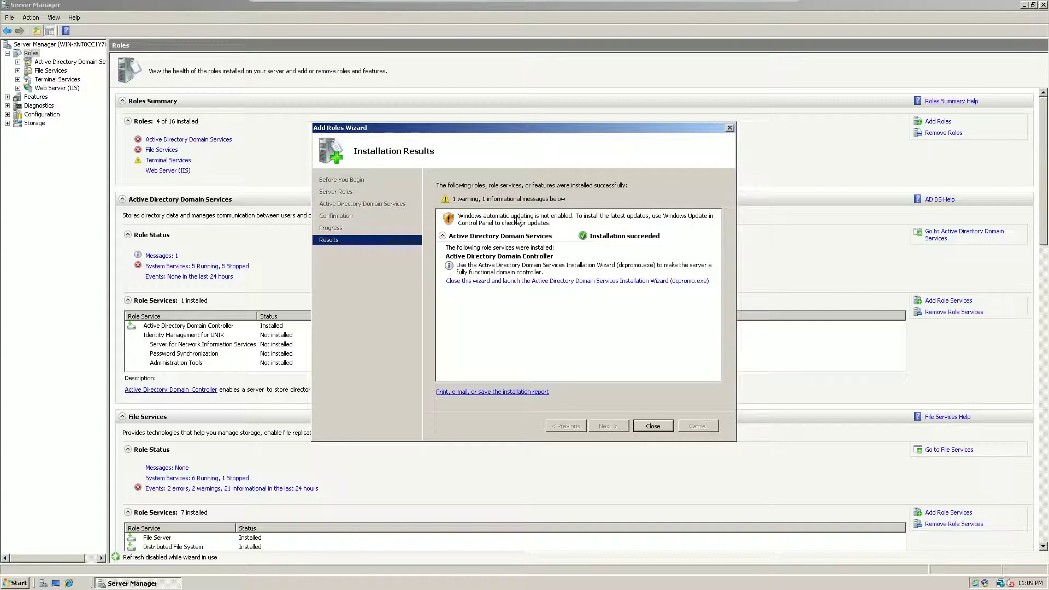
- Close the installation results to launch dcpromo, centre its wizard, and select Terminal Services
mouse_move(513, 130)
left_mouse_down()
mouse_move(509, 109)
mouse_move(503, 123)
mouse_move(513, 120)
left_mouse_up()
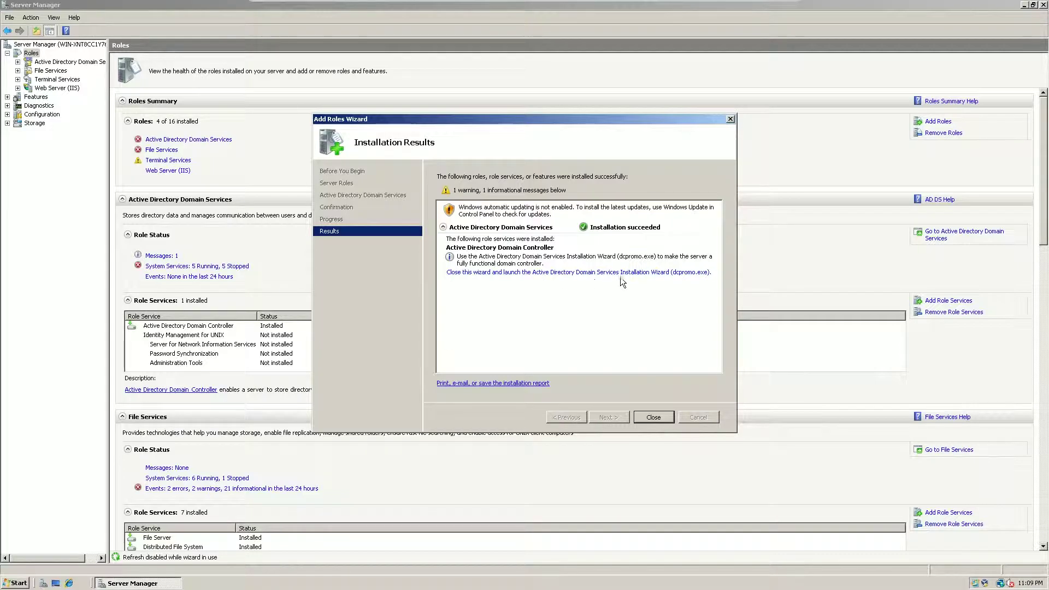
left_click(660, 276)
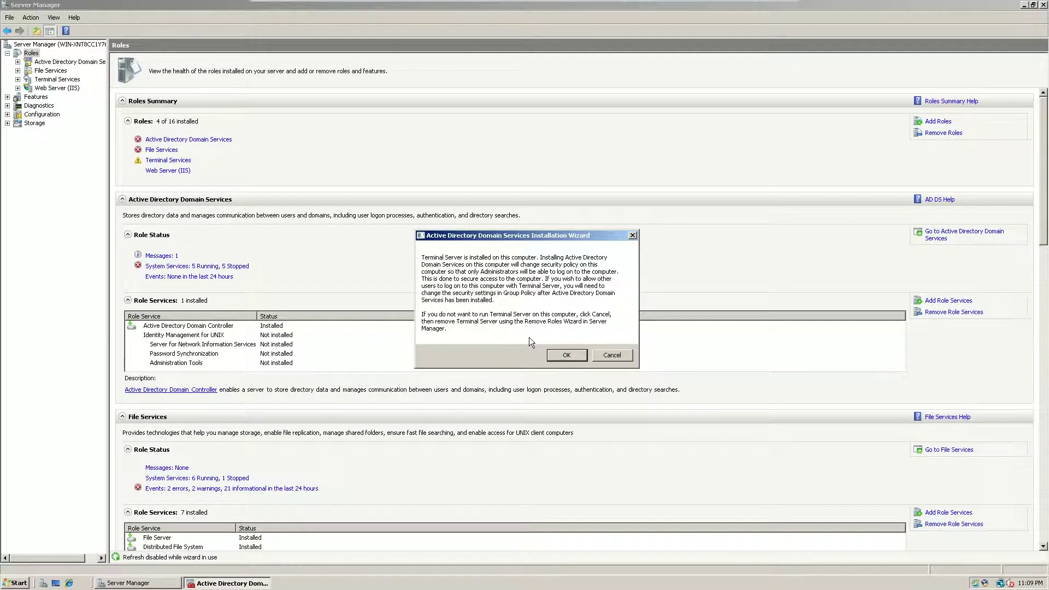
left_click(568, 355)
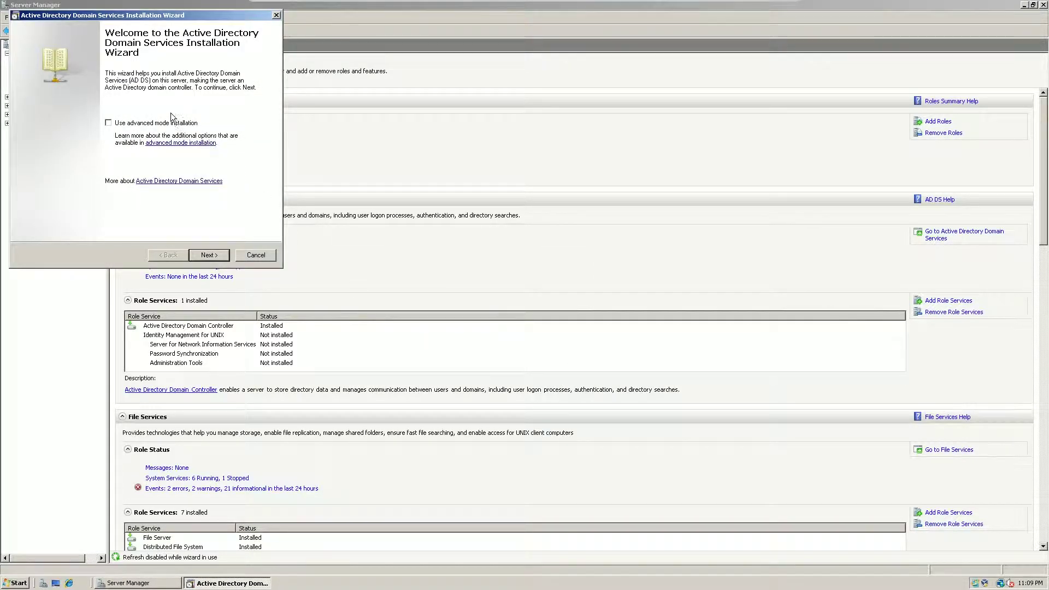
left_click_drag(133, 17, 500, 115)
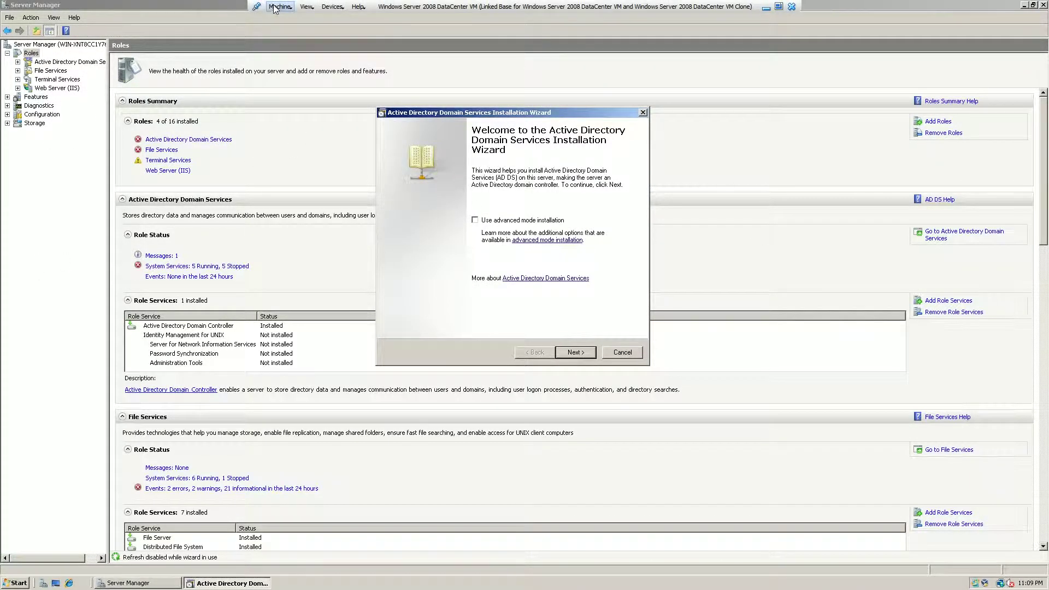
left_click(70, 79)
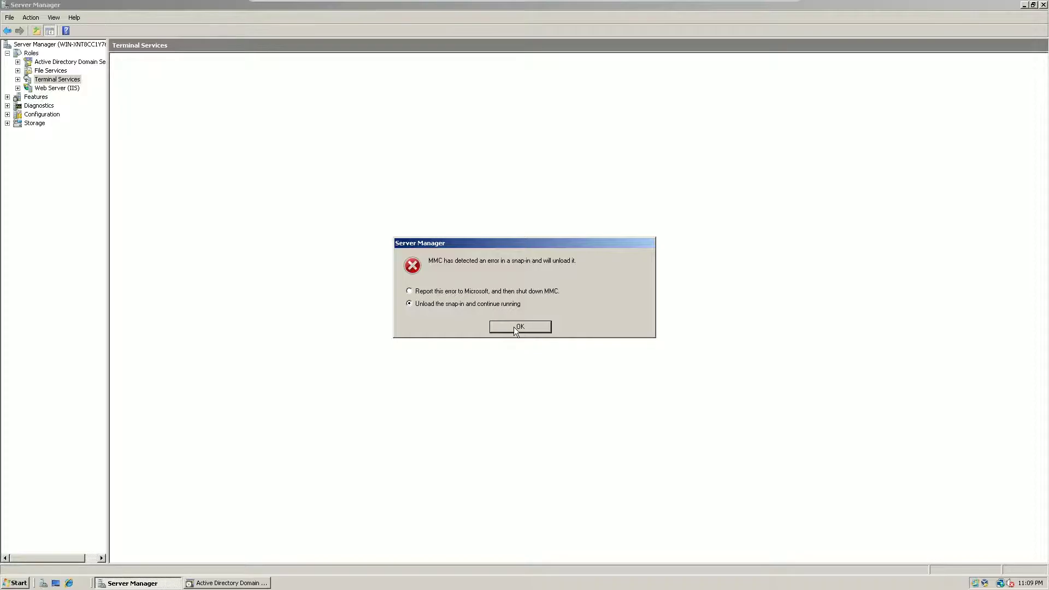
- Unload the failing snap-in, select Active Directory Domain Services, and bring the wizard forward
key("Return")
left_click(60, 62)
left_click(227, 583)
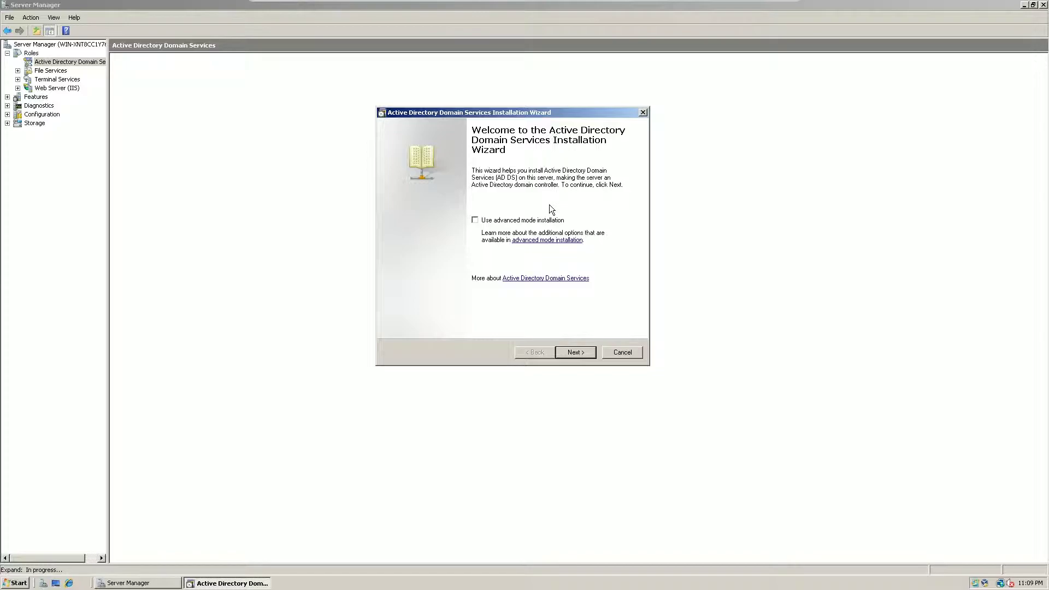
- Move past the wizard's Welcome and Operating System Compatibility pages
left_click(569, 353)
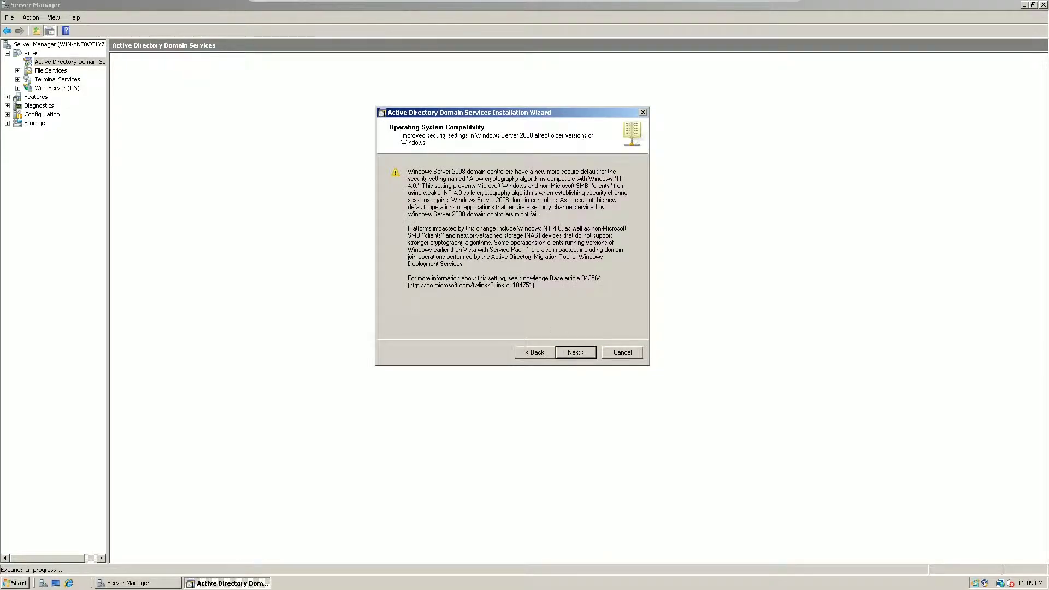
left_click_drag(466, 171, 474, 215)
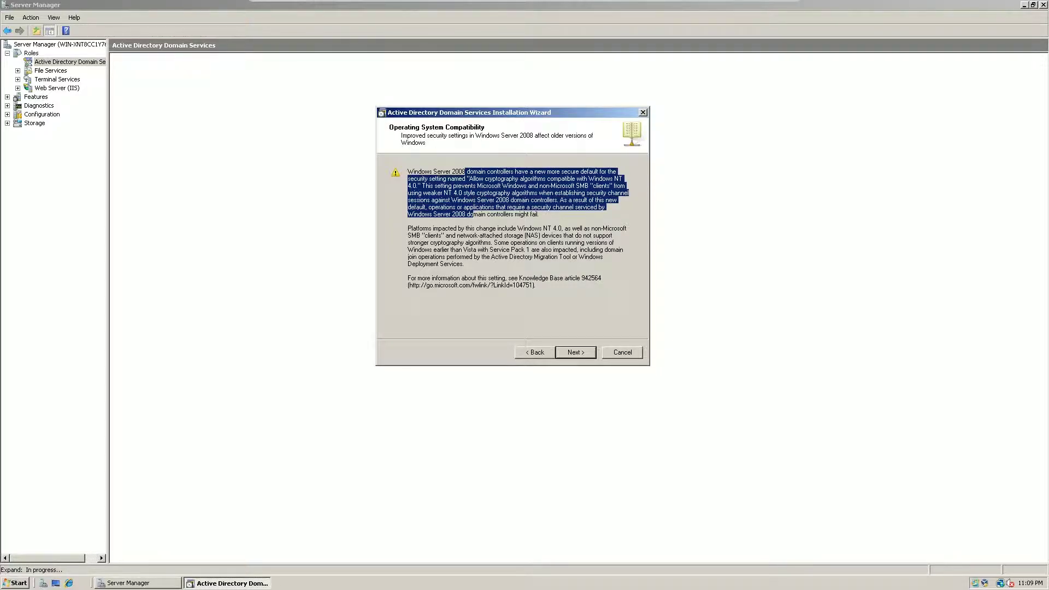
left_click(474, 222)
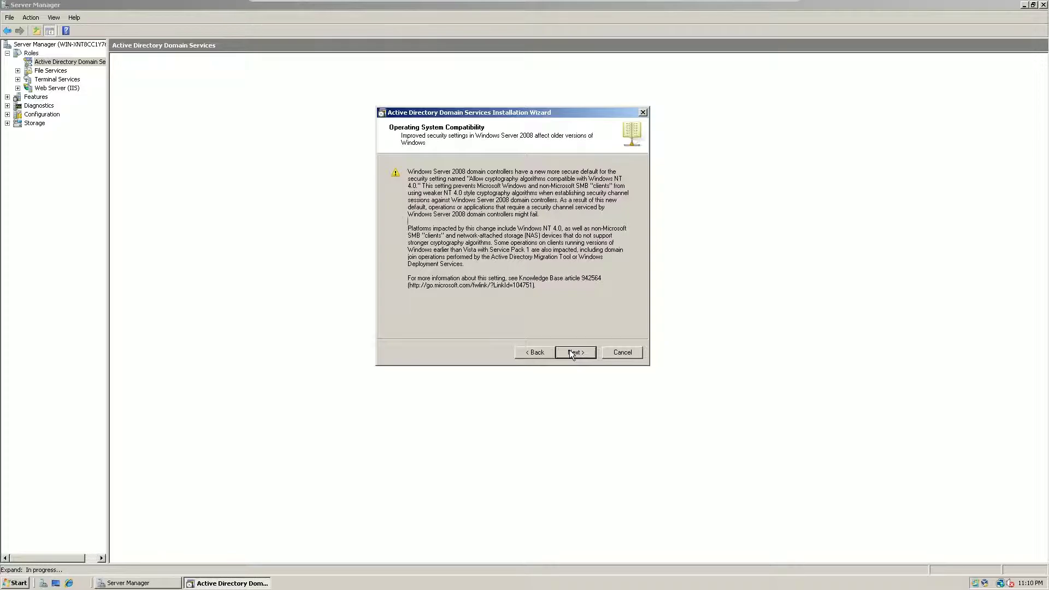
left_click(572, 353)
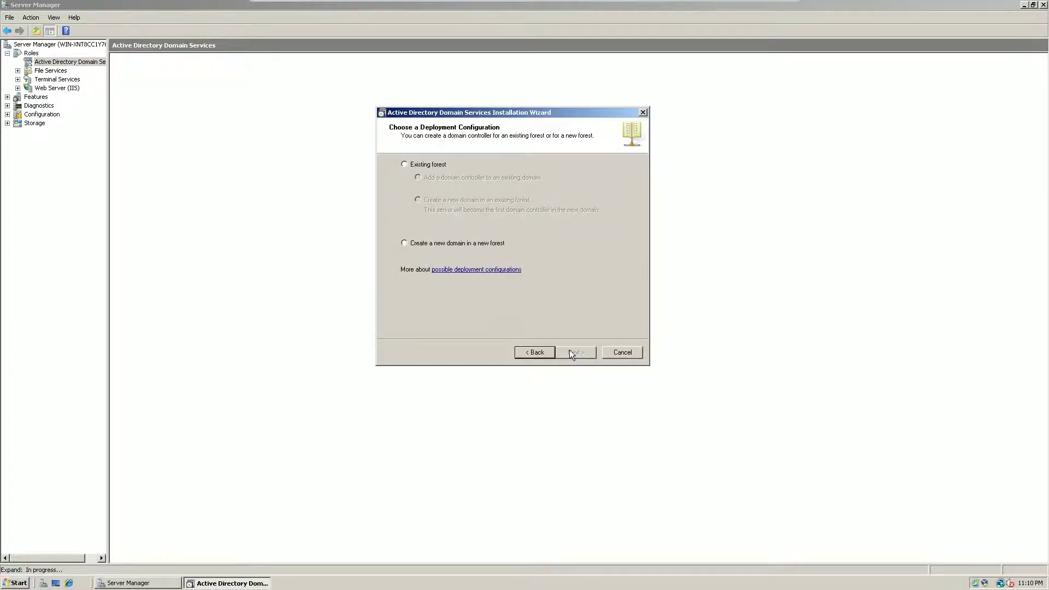
- Create a new domain in a new forest with root domain hsgmediagroup.tk
left_click(450, 244)
left_click(576, 352)
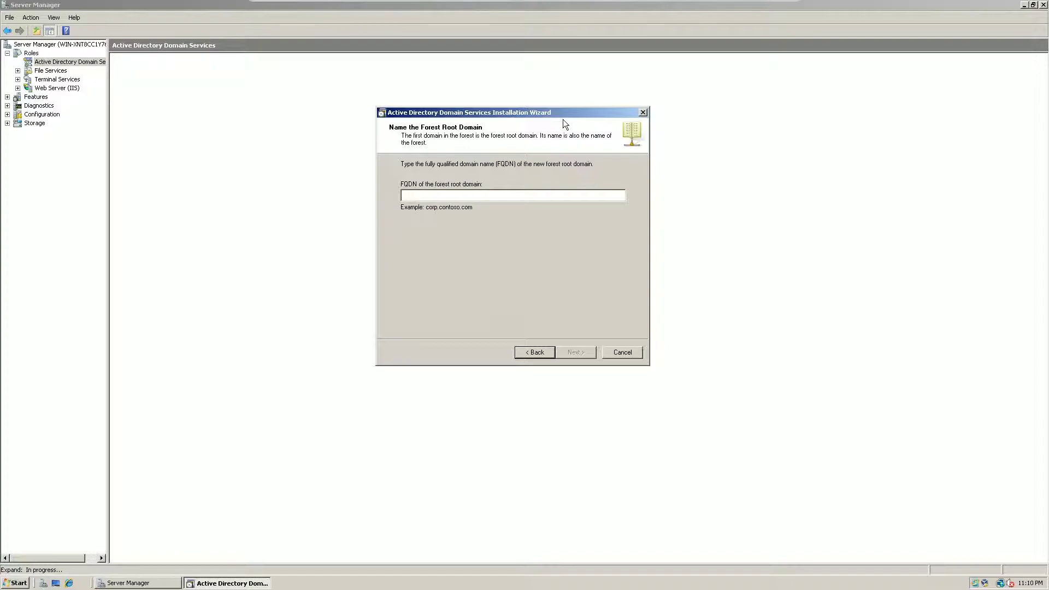
left_click_drag(561, 113, 570, 106)
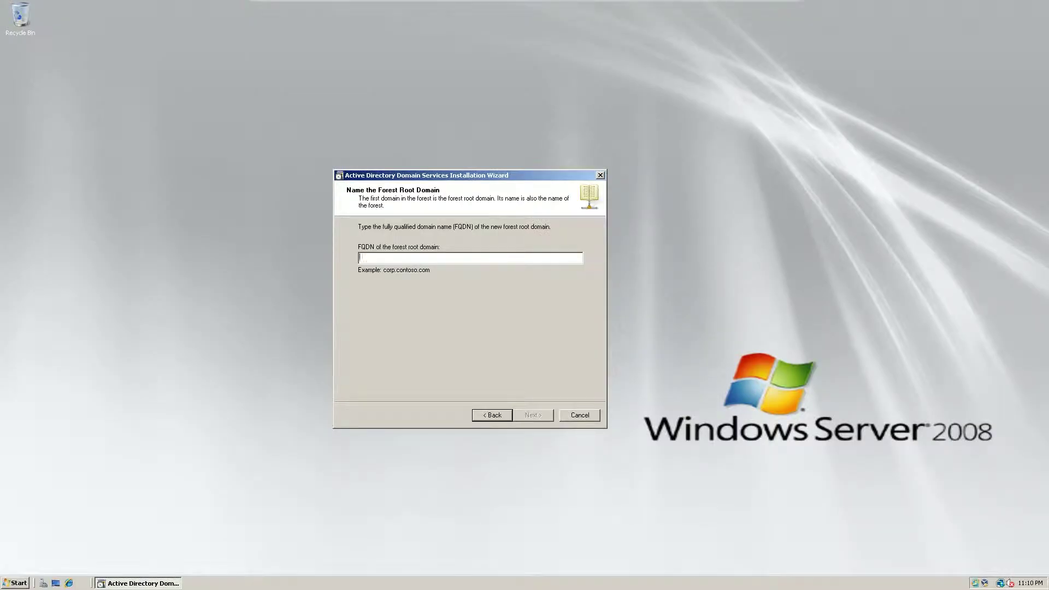
type("hsg")
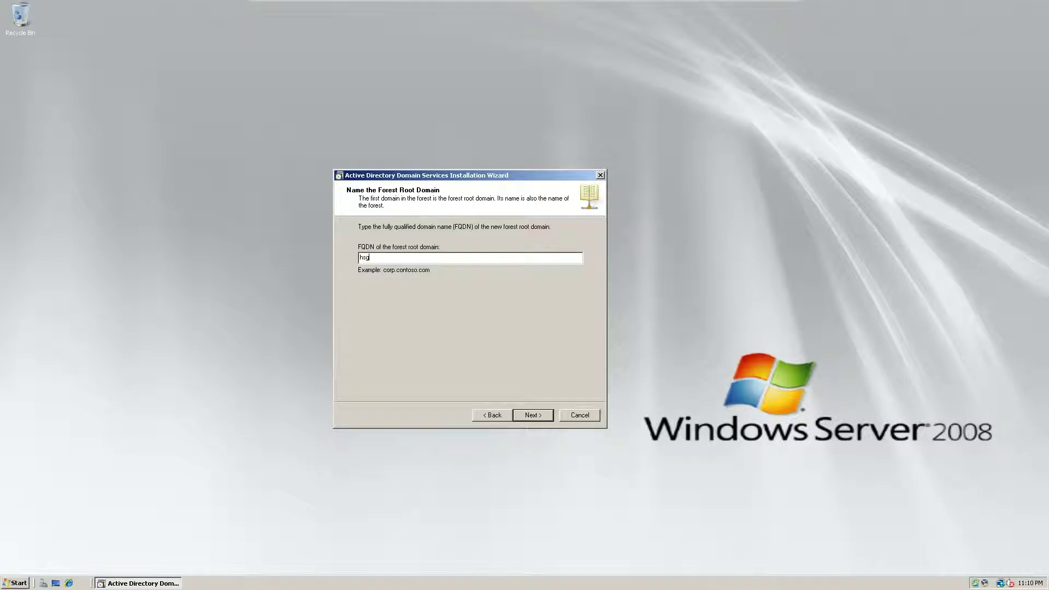
type("mediagroup.tk")
key("Return")
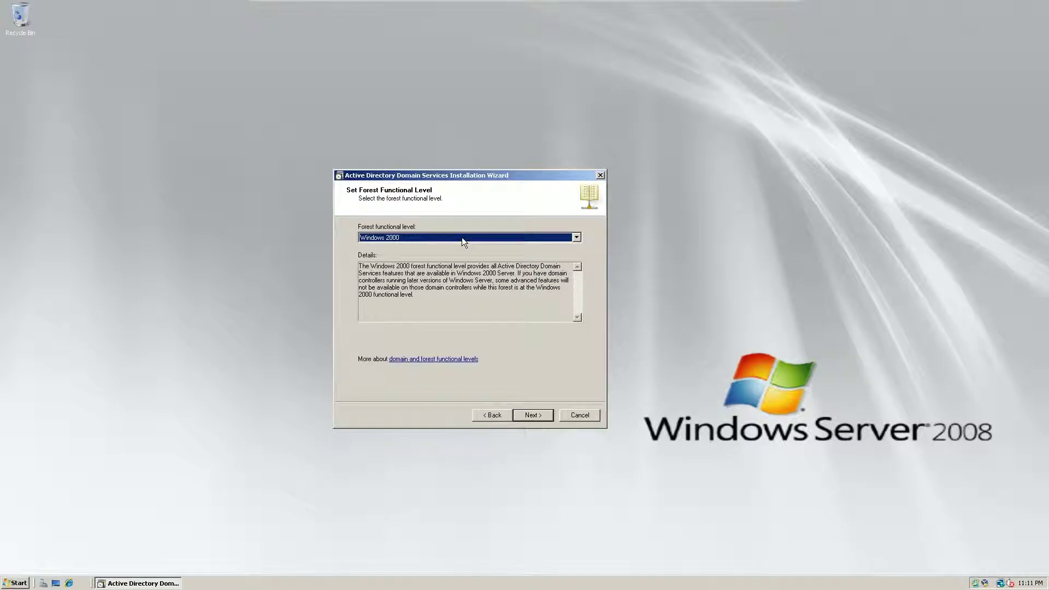
- Set the forest functional level to Windows Server 2008
left_click(461, 237)
left_click(461, 261)
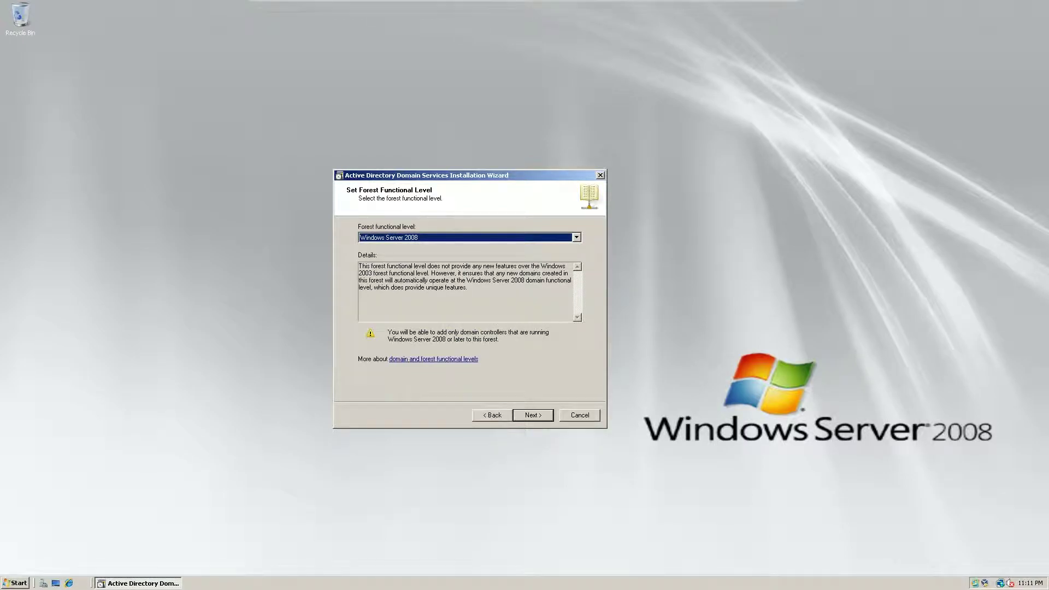
key("Tab")
key("Tab")
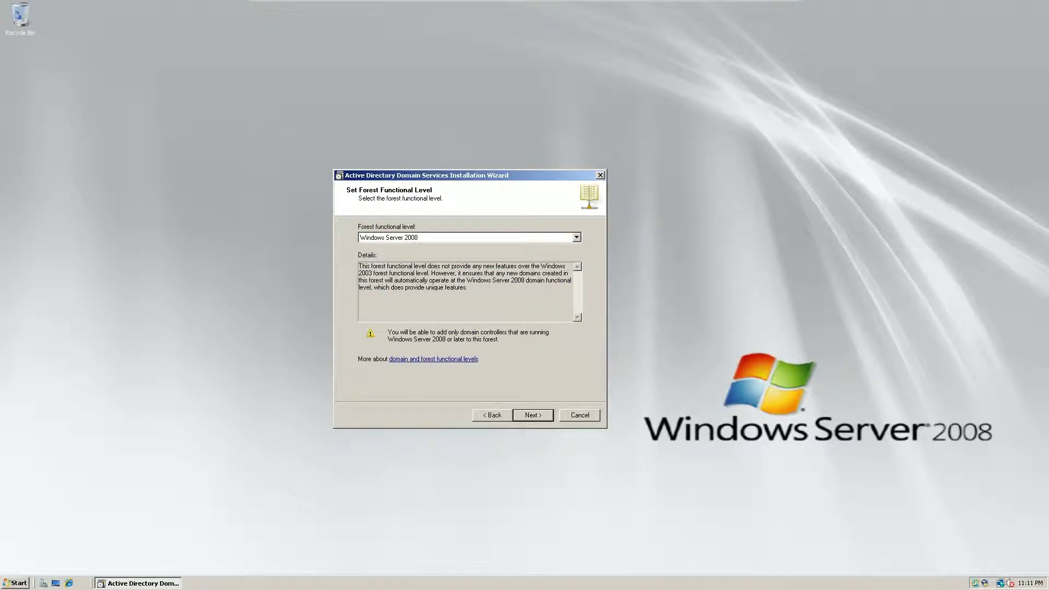
key("Tab")
key("Tab")
left_click(524, 418)
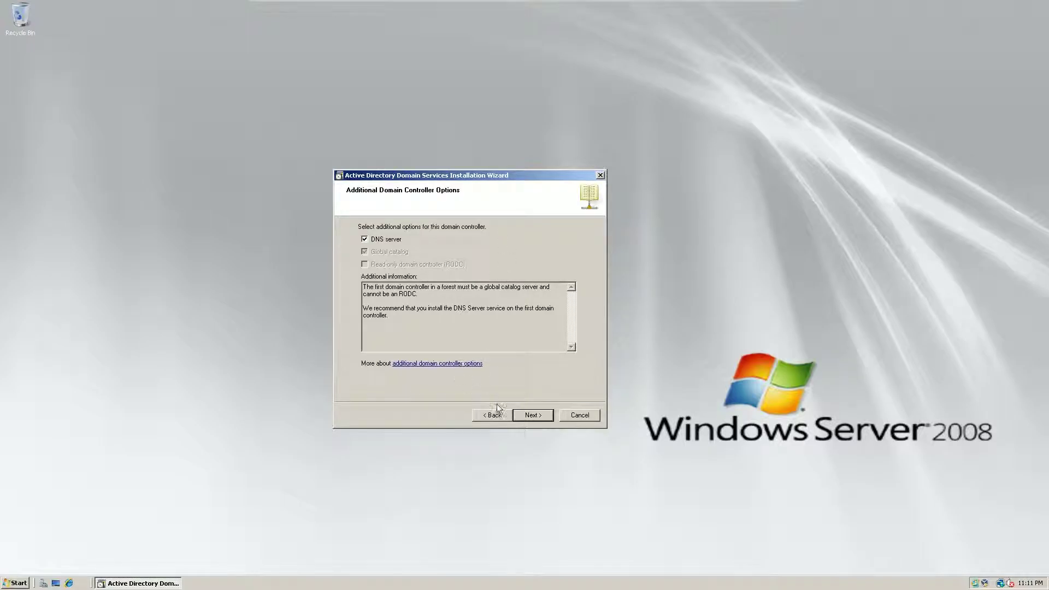
- Keep DNS server selected, accept the dynamic IP address warning, and accept the DNS delegation warning
left_click(534, 420)
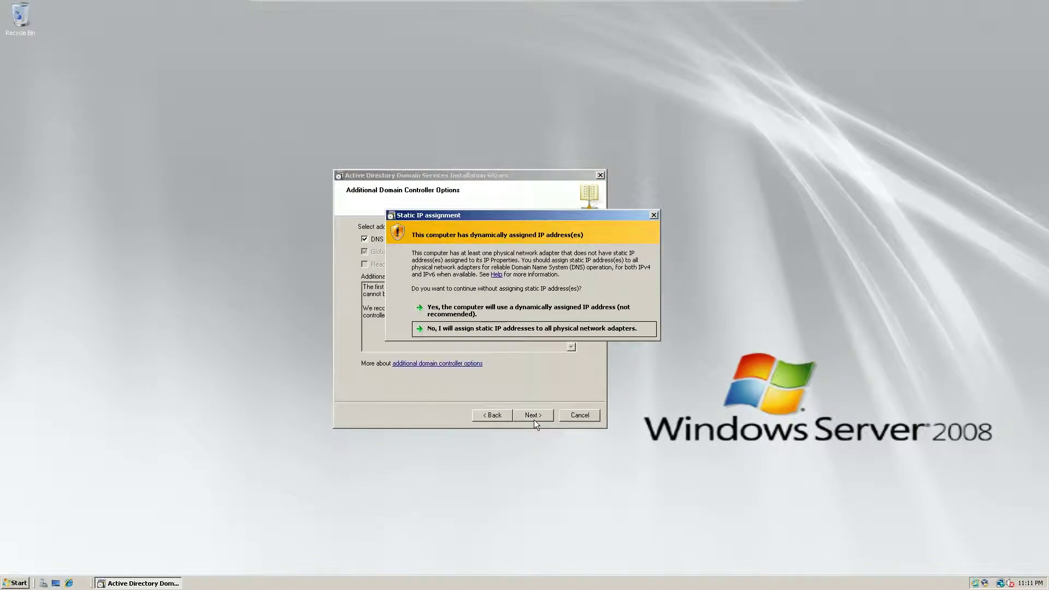
left_click(500, 313)
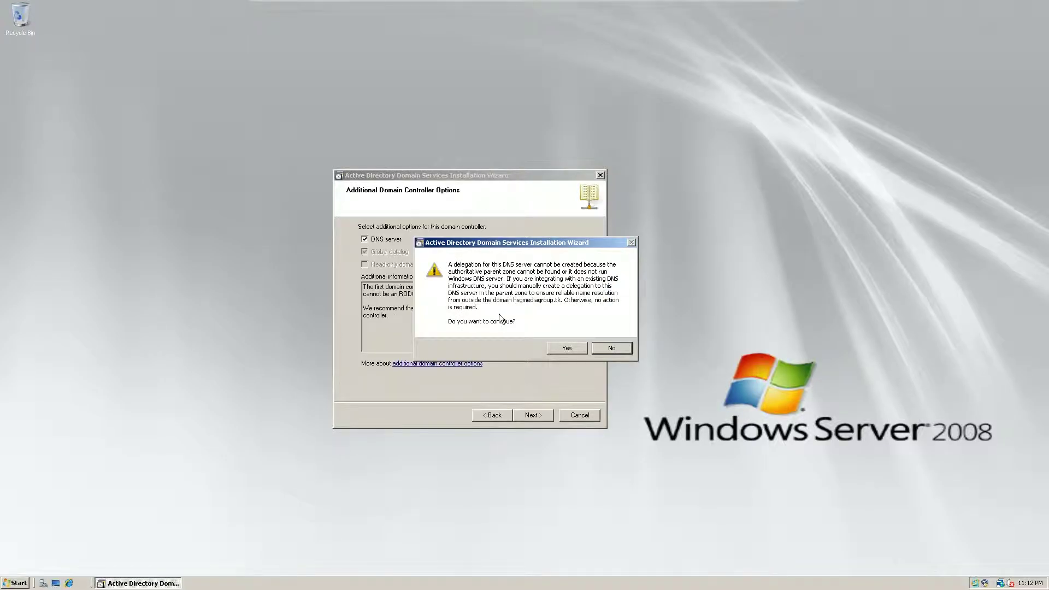
left_click_drag(501, 245, 449, 254)
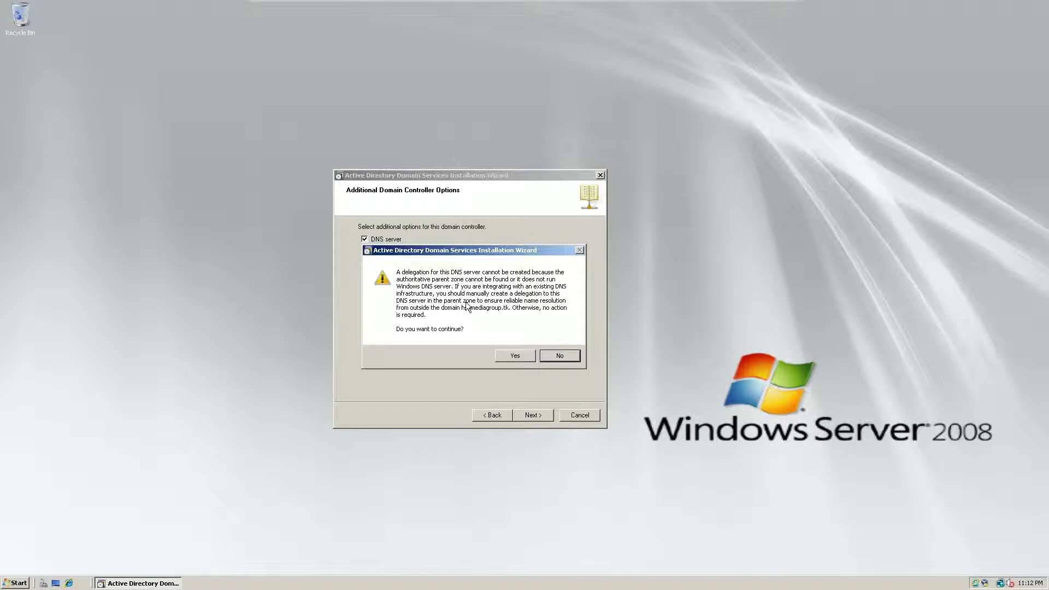
left_click(514, 354)
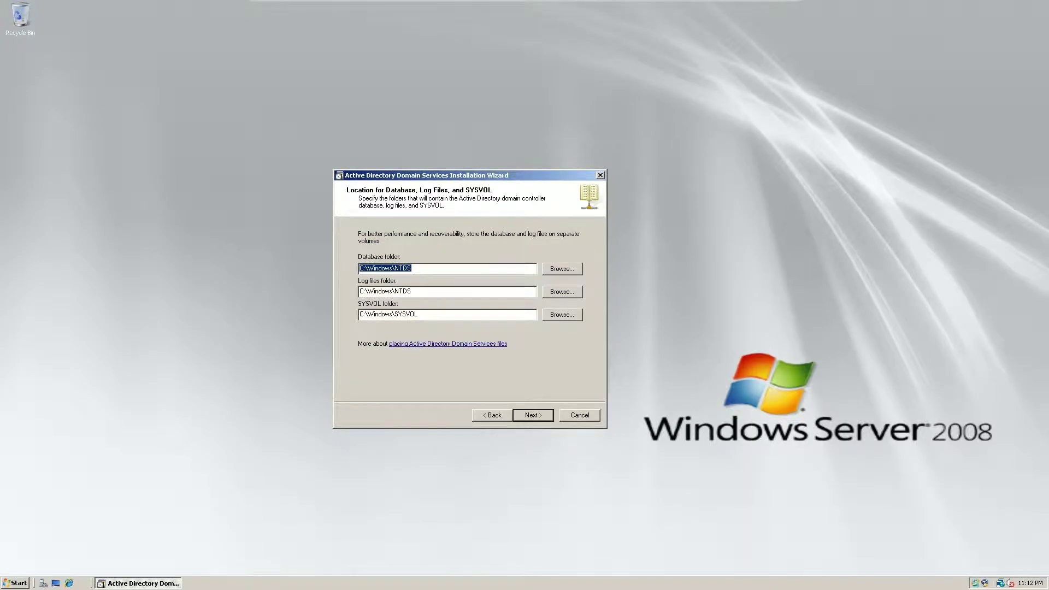
- Set the log files folder to Z:\Logs on the ADDS drive
left_click(557, 292)
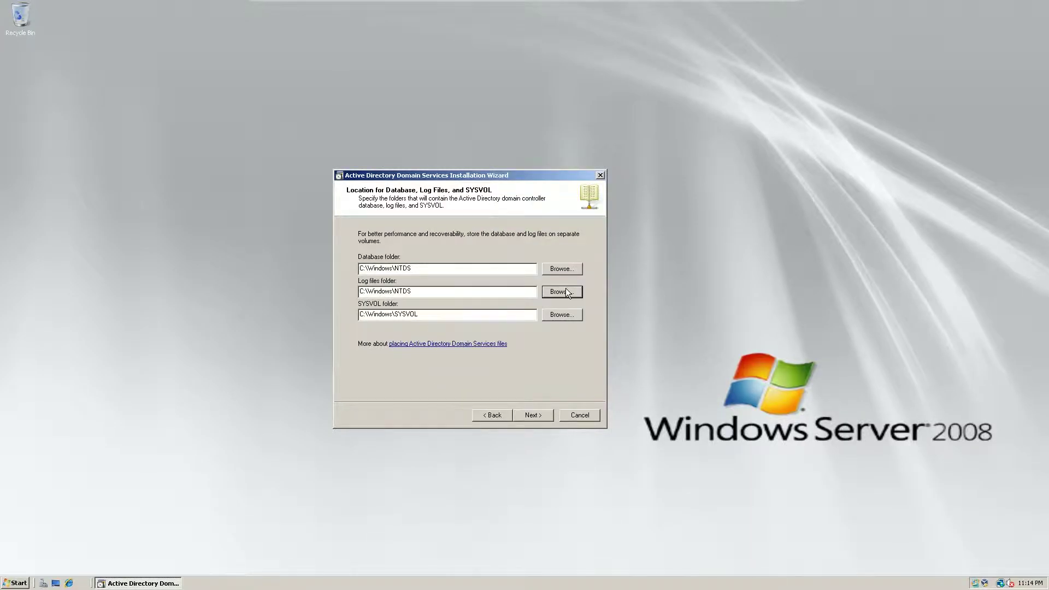
left_click(566, 291)
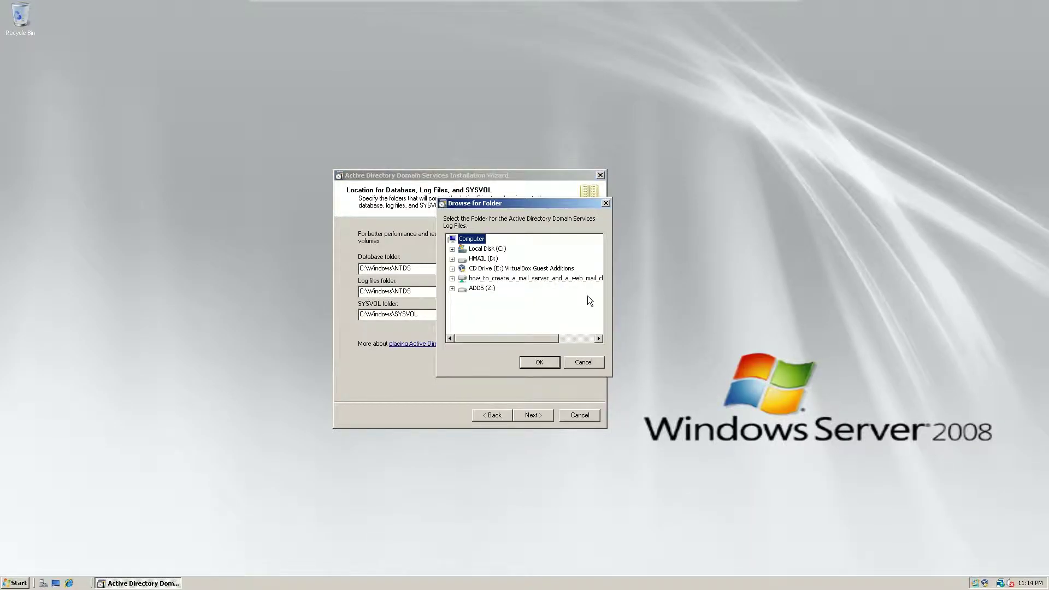
left_click(452, 288)
left_click(484, 298)
left_click(539, 362)
- Set the SYSVOL folder to Z:\SYSVOL and continue to the restore mode password page
left_click(568, 316)
left_click(452, 288)
left_click(490, 308)
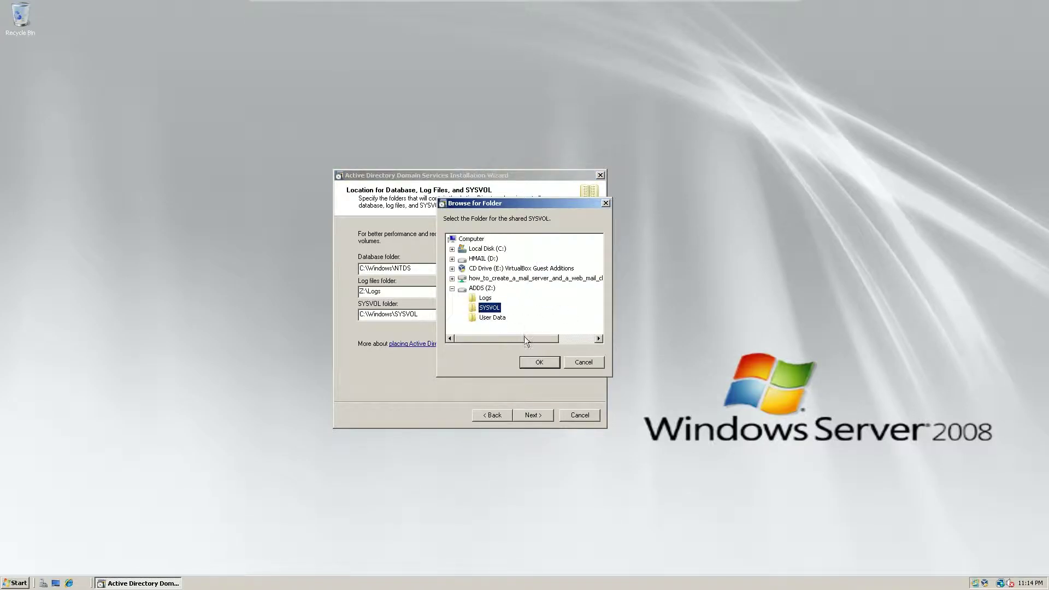
left_click(539, 363)
left_click(532, 415)
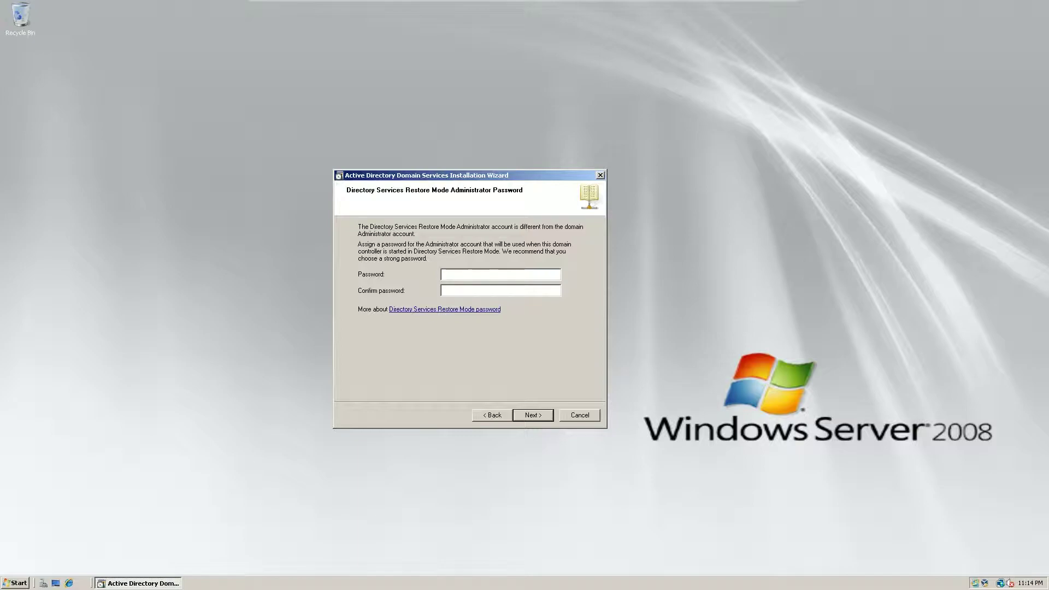
- Enter and confirm the Directory Services Restore Mode password, then continue to the Summary
type("P@ssw0rd23")
key("Tab")
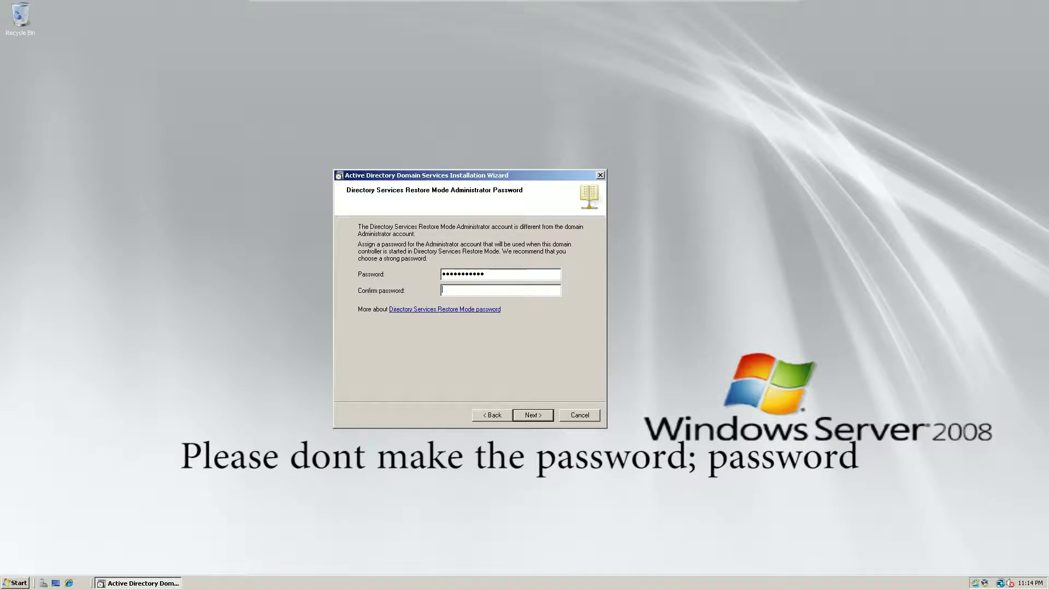
type("P@ssw0rd")
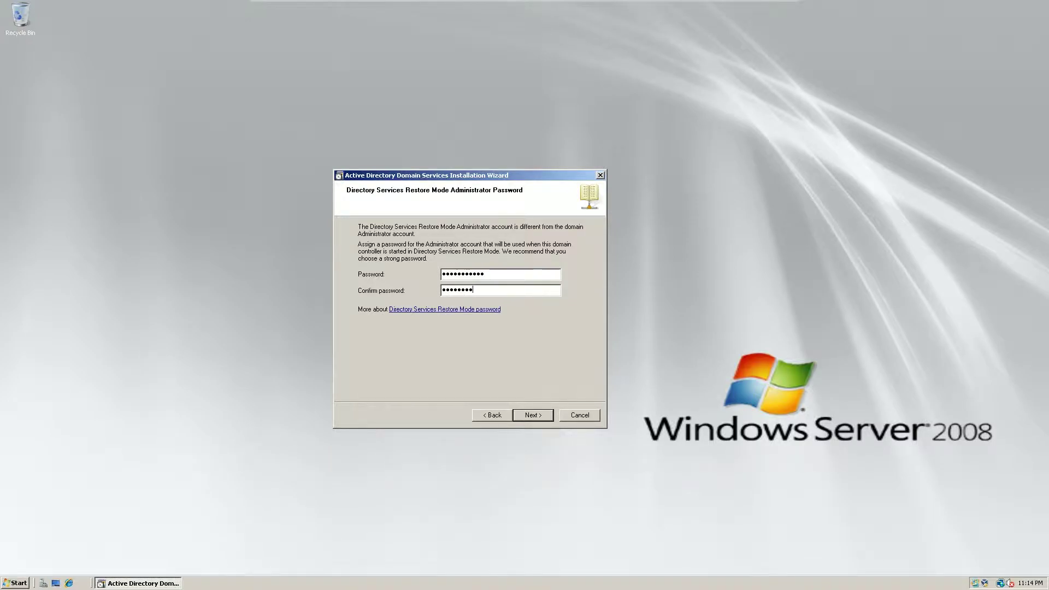
type("23")
key("Return")
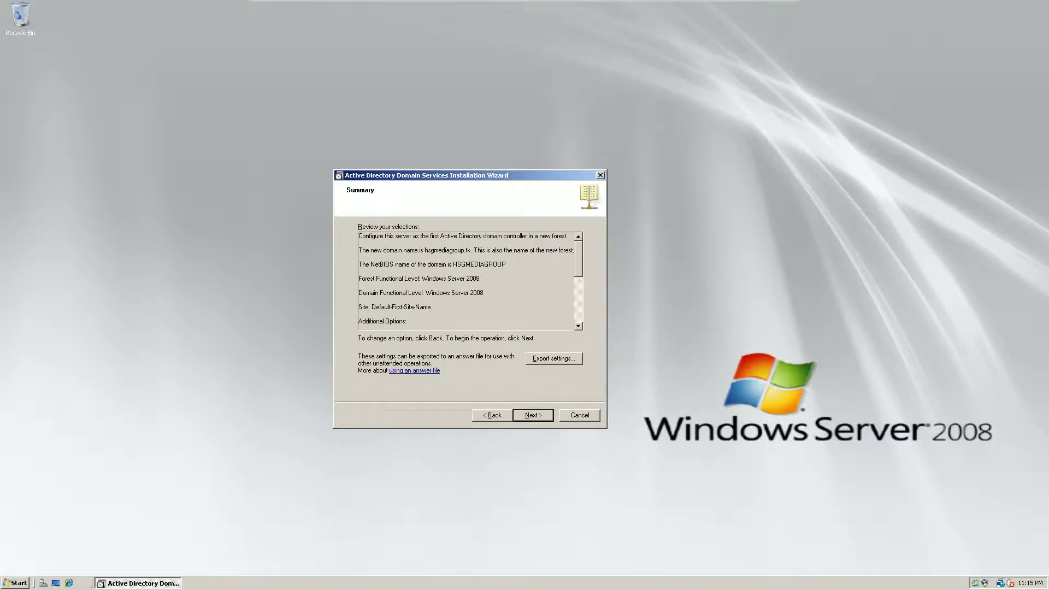
- Begin exporting settings and create a new Installation folder on the ADDS (Z:) drive
left_click(543, 360)
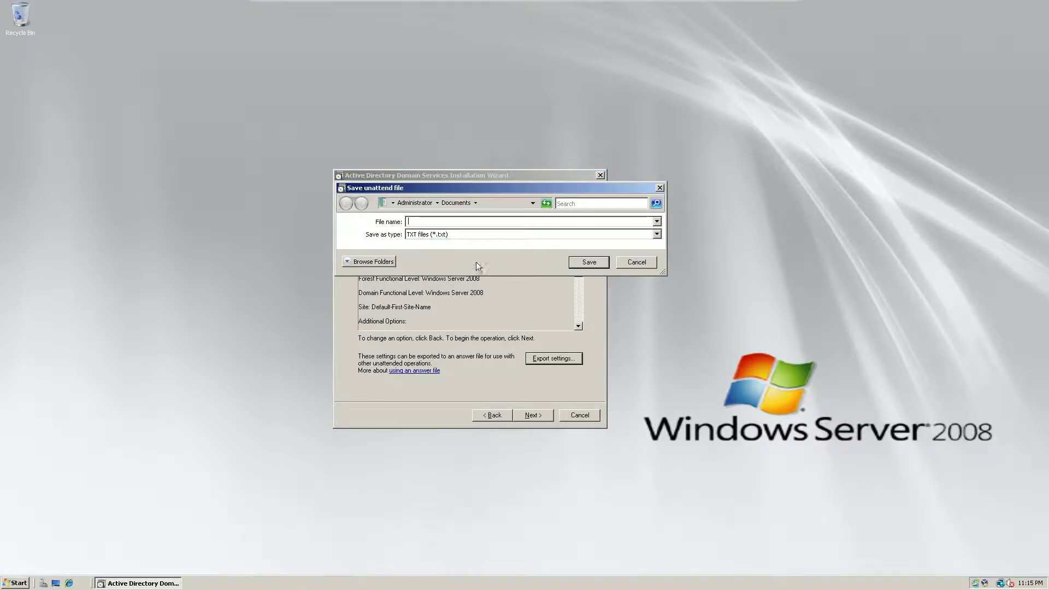
double_click(469, 191)
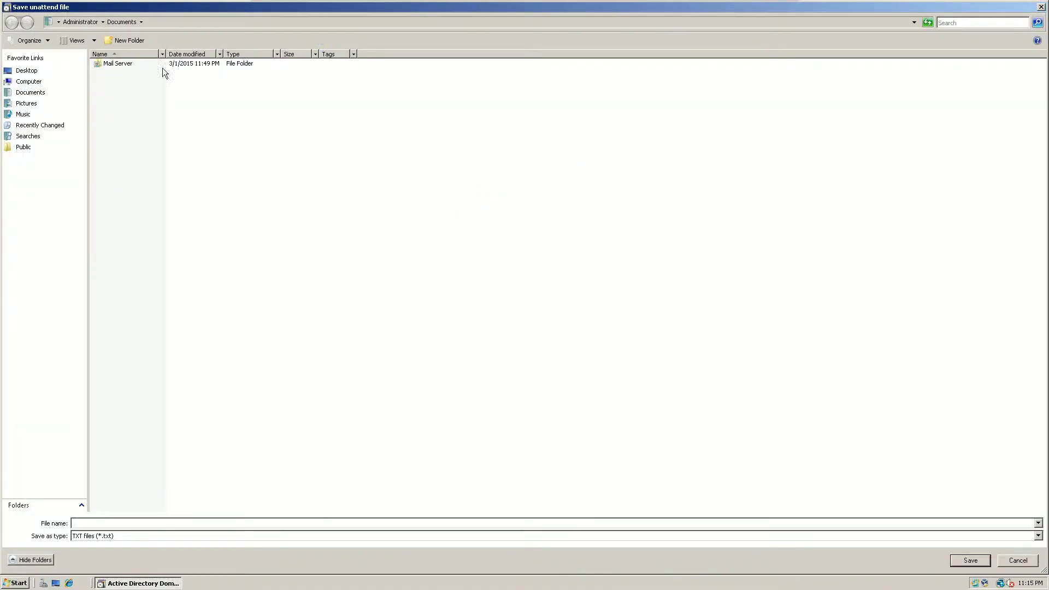
left_click(82, 22)
left_click(37, 82)
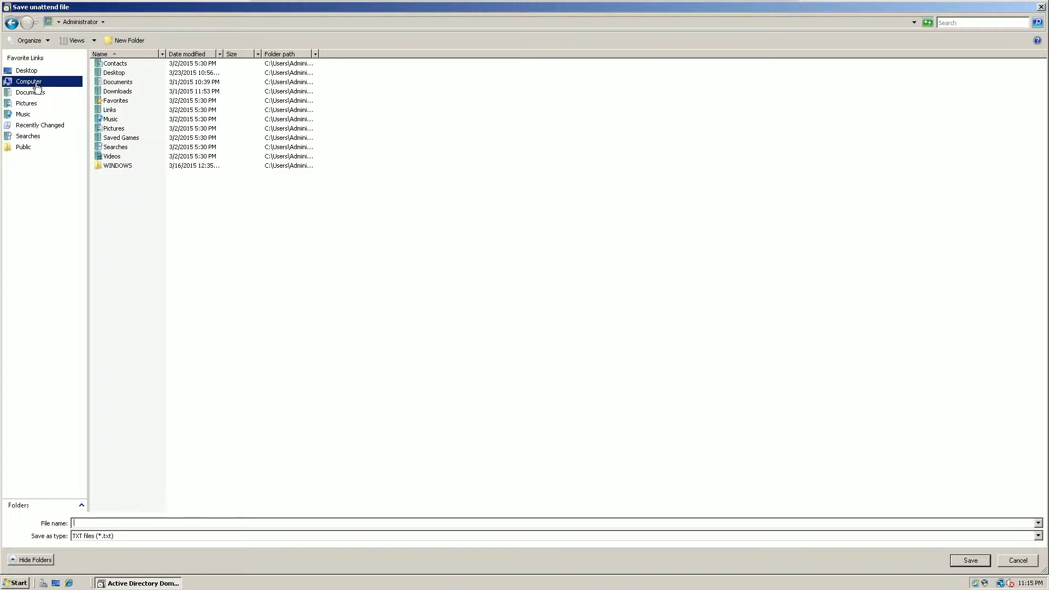
double_click(115, 99)
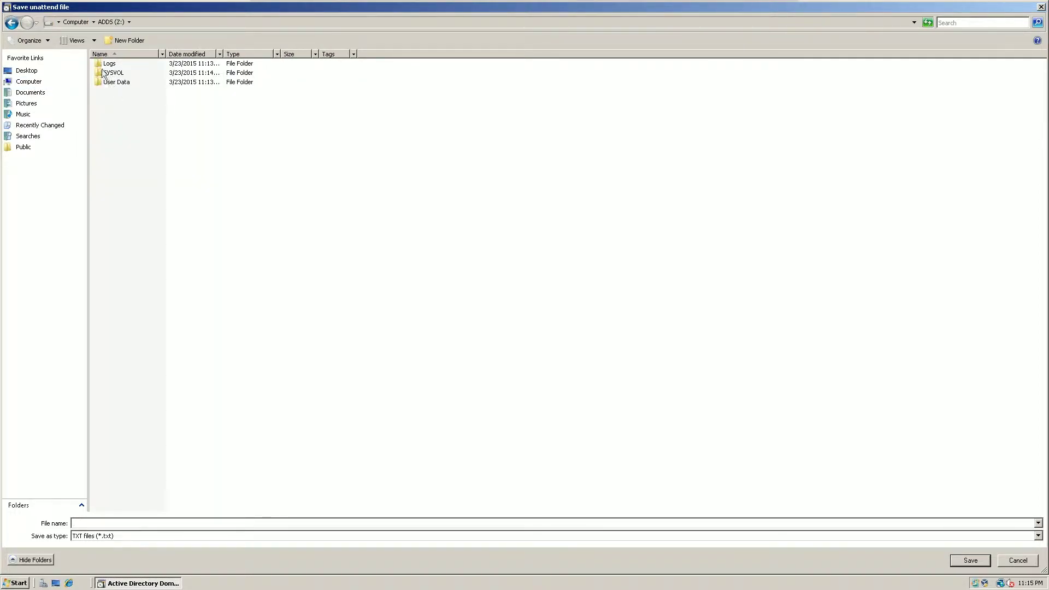
left_click(127, 40)
type("In")
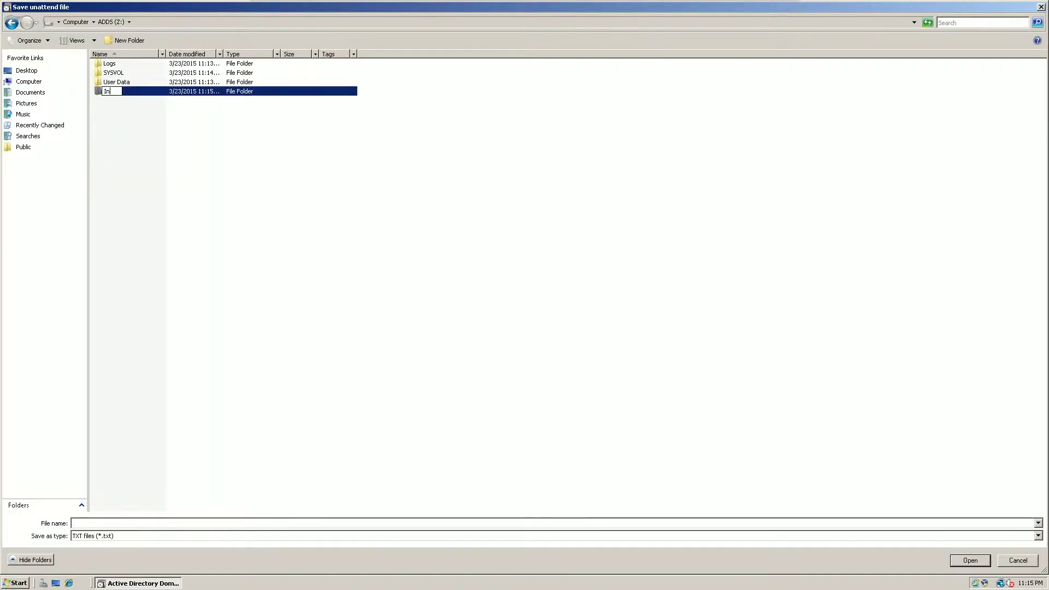
type("stallatiobn")
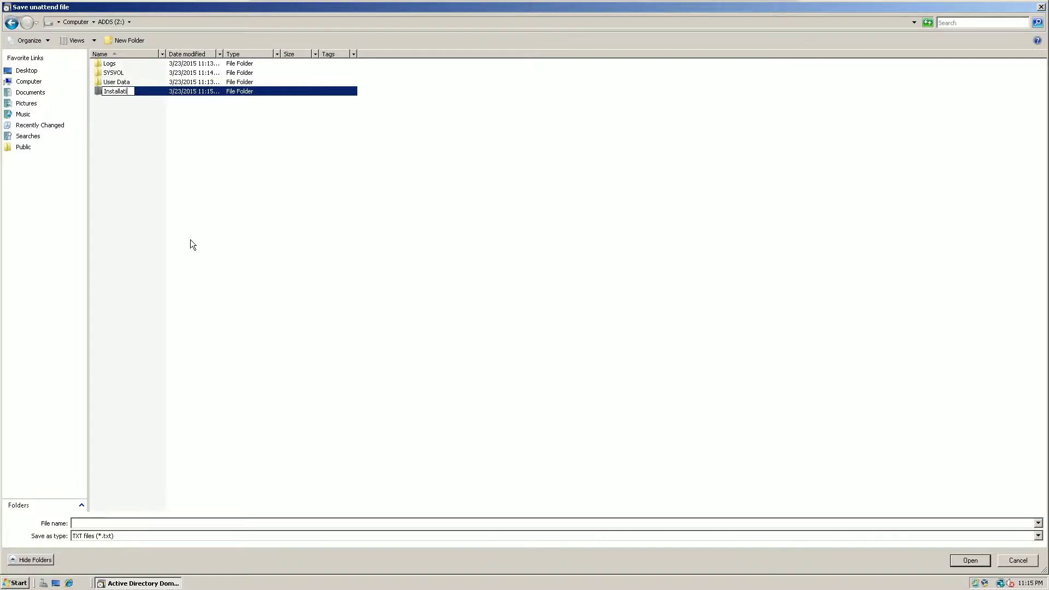
key("BackSpace")
key("BackSpace")
type("n")
key("Return")
- Save the answer file as unattend in Z:\Installation and start the domain controller configuration
left_click(397, 524)
type("u")
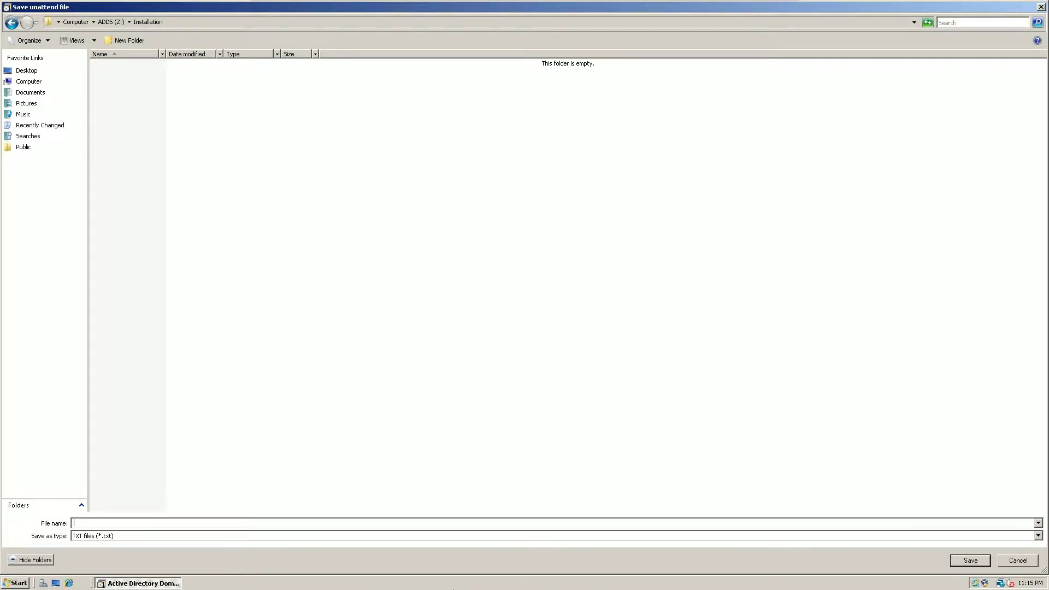
type("nattend")
key("Return")
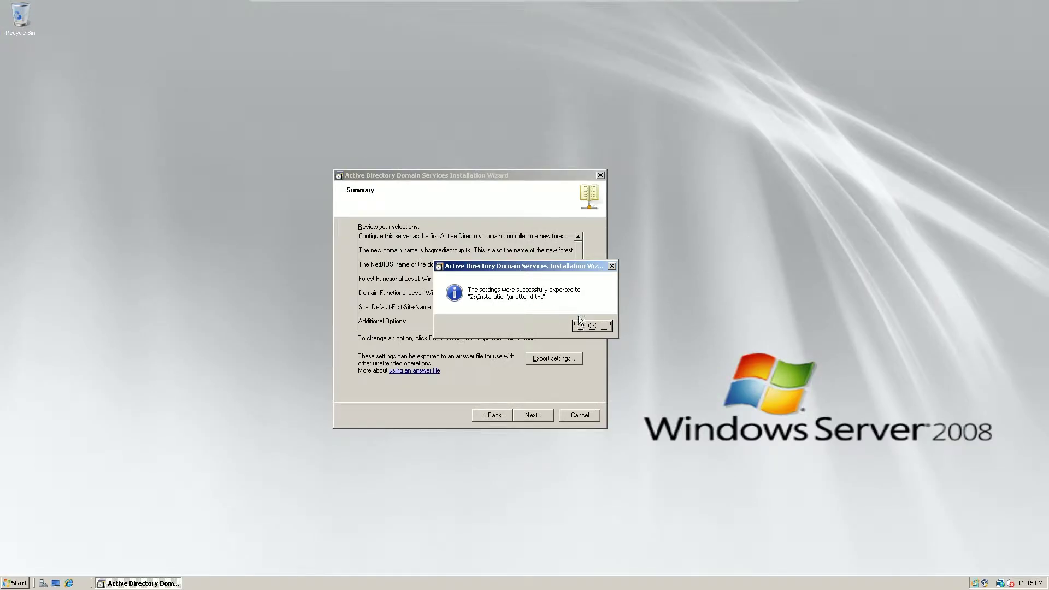
left_click(582, 325)
left_click(533, 416)
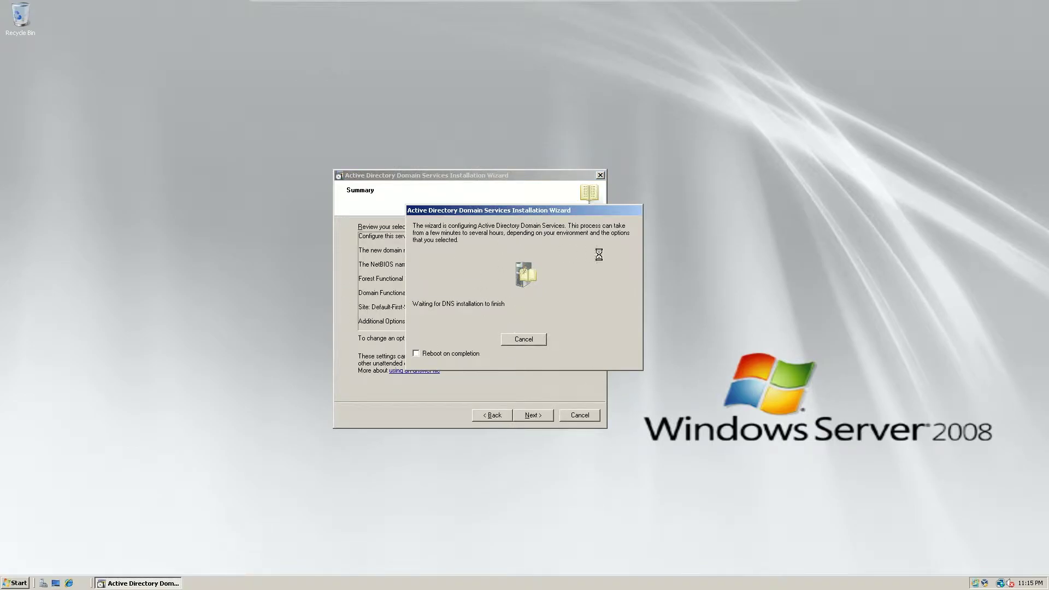
- Tick Reboot on completion and dismiss the VirtualBox mouse-integration notice during the restart
left_click(455, 353)
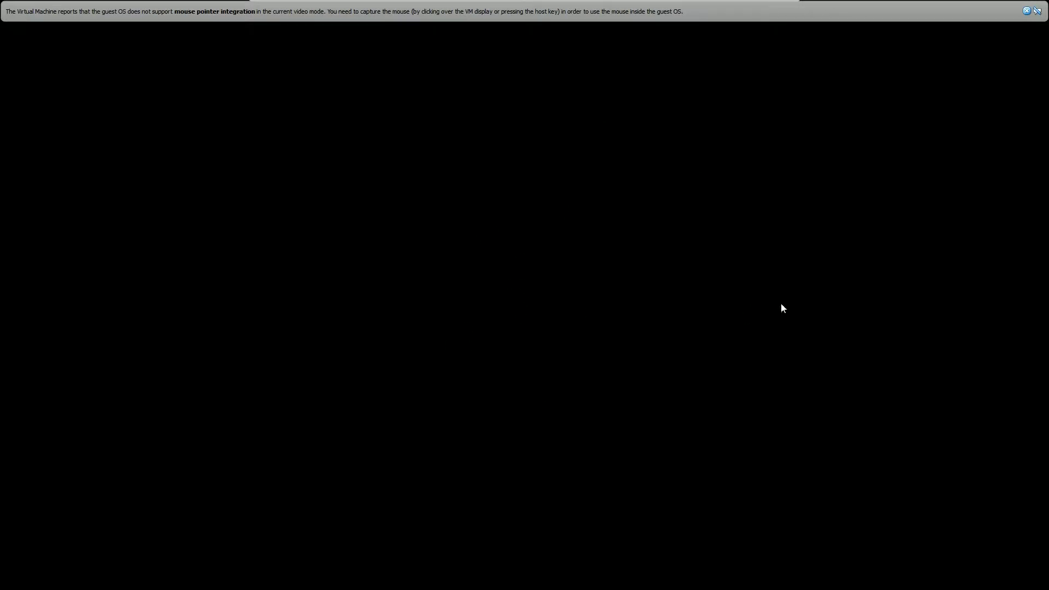
left_click(1027, 11)
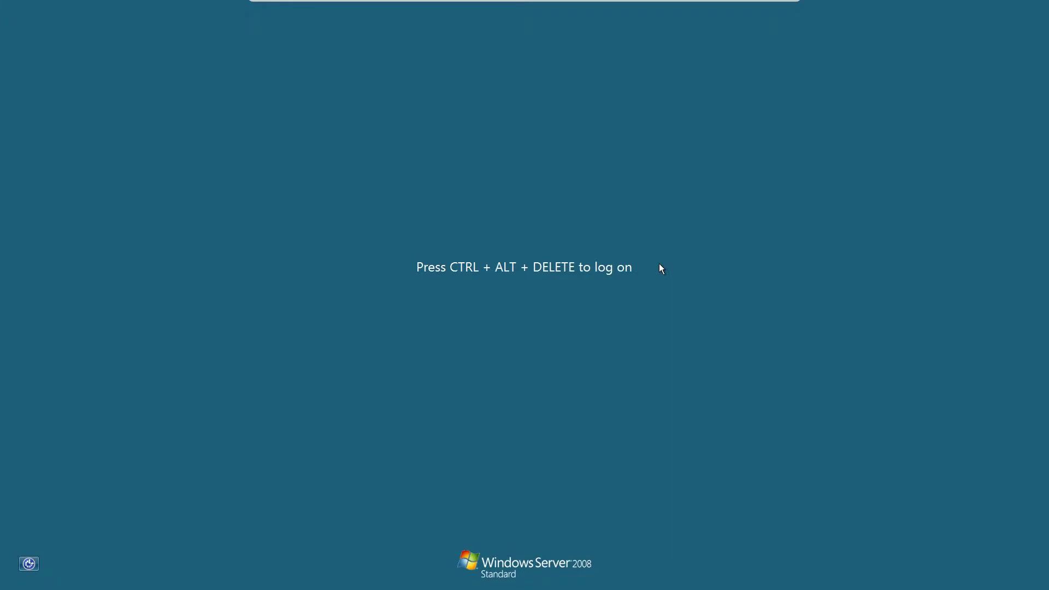
- Send Ctrl+Alt+Del from the VM menu and sign in as the domain administrator with its password
left_click(280, 6)
left_click(295, 88)
left_click(516, 321)
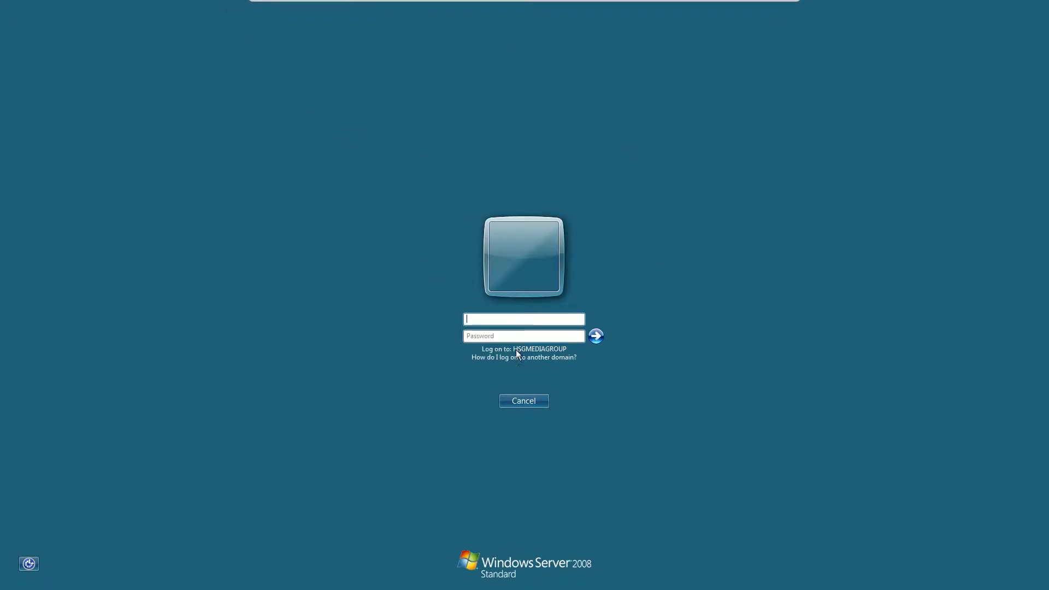
type("ADmi")
key("BackSpace")
key("BackSpace")
type("****")
key("Return")
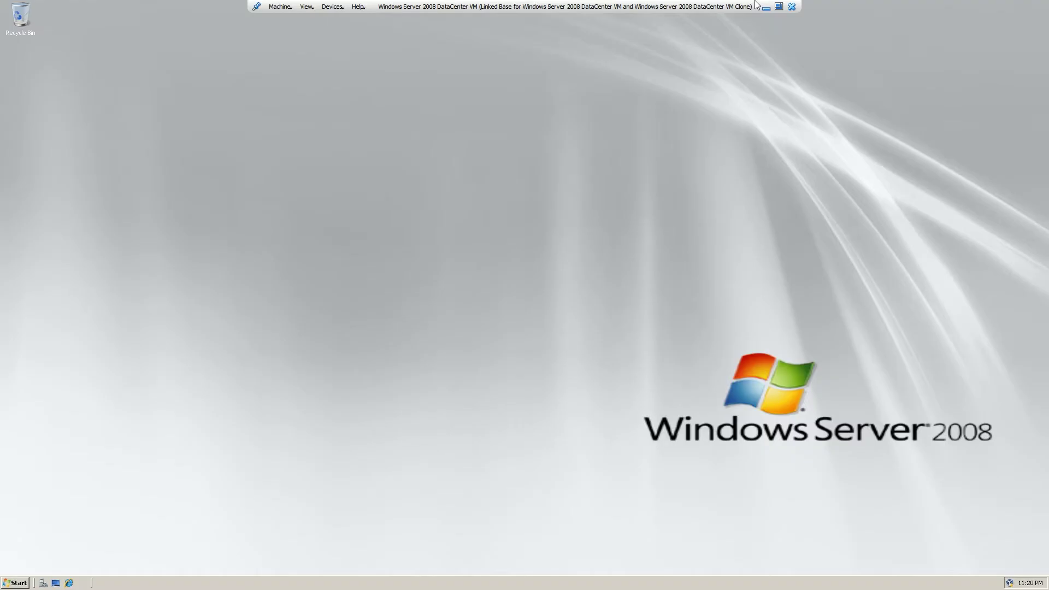
- Close the Initial Configuration Tasks window and open Server Manager from the Start menu
right_click(740, 583)
left_click(671, 529)
left_click(15, 583)
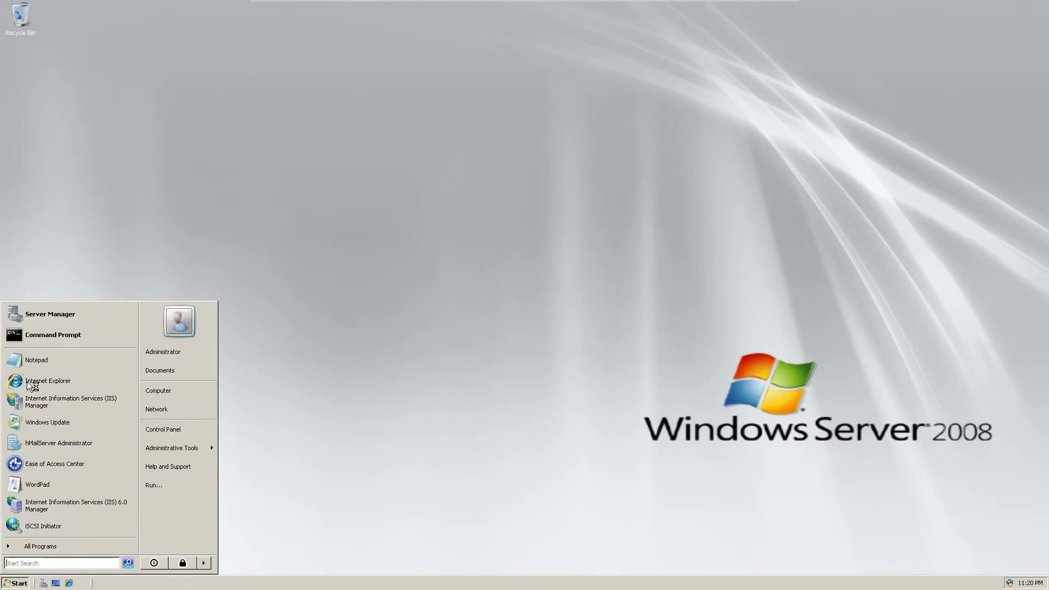
left_click(60, 545)
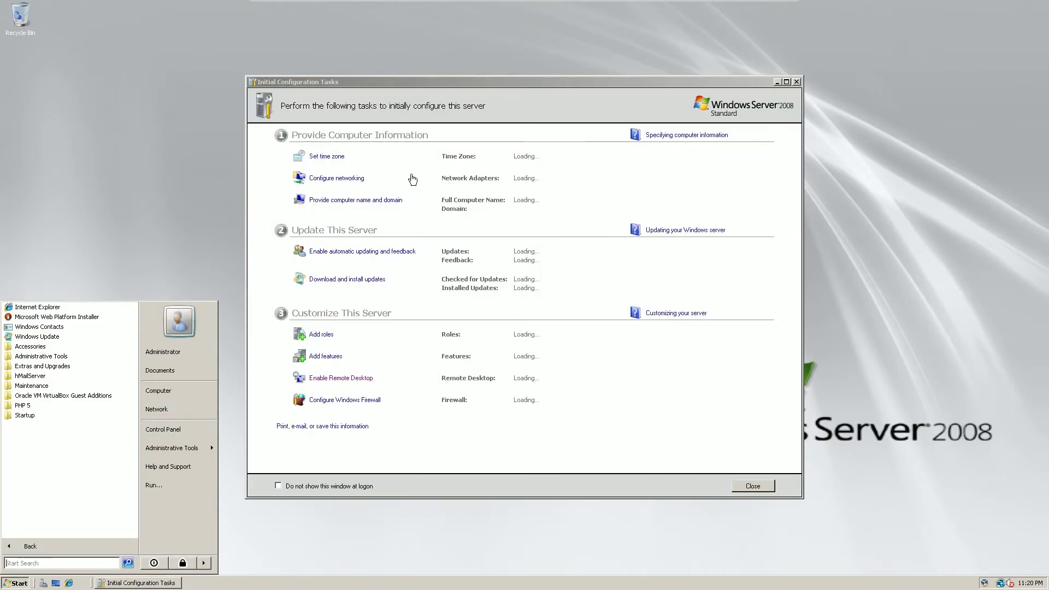
left_click(797, 82)
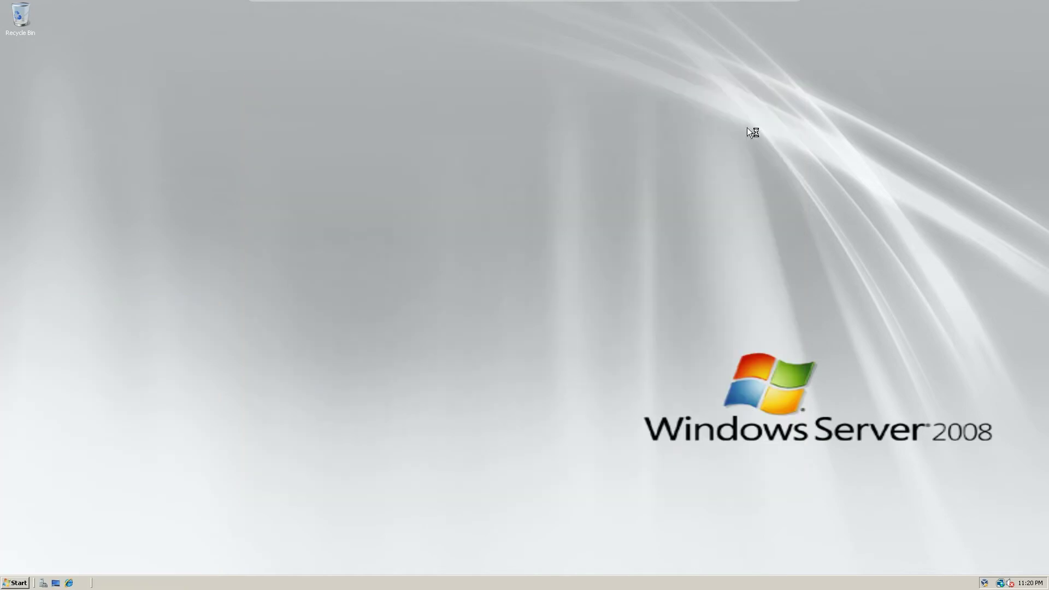
left_click(15, 583)
- Maximize Server Manager, expand Roles, and open the Active Directory Domain Services role page
left_click_drag(220, 79, 203, 0)
left_click(62, 47)
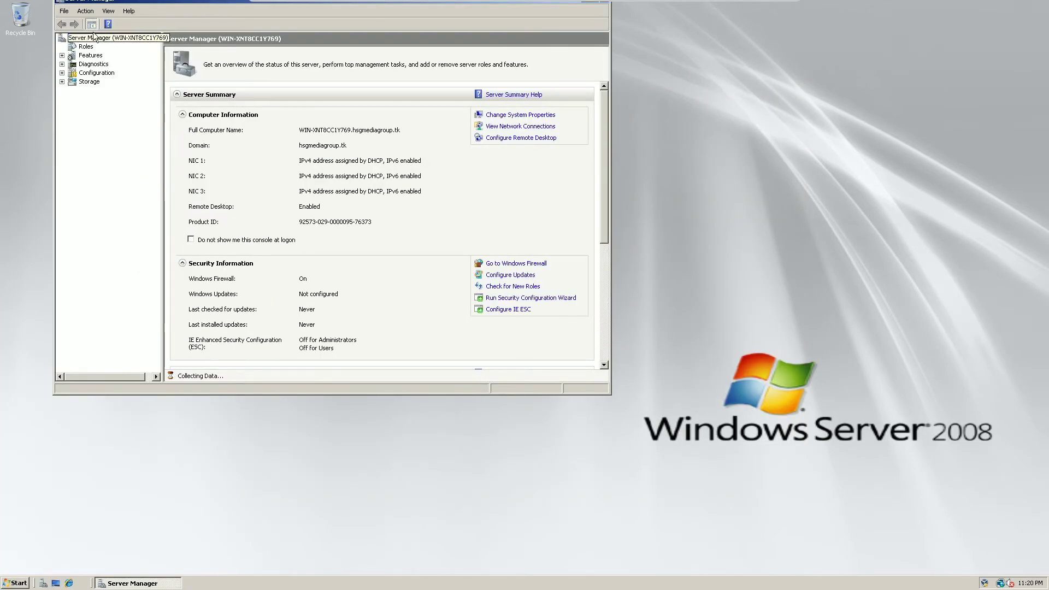
left_click_drag(234, 2, 283, 132)
left_click(643, 130)
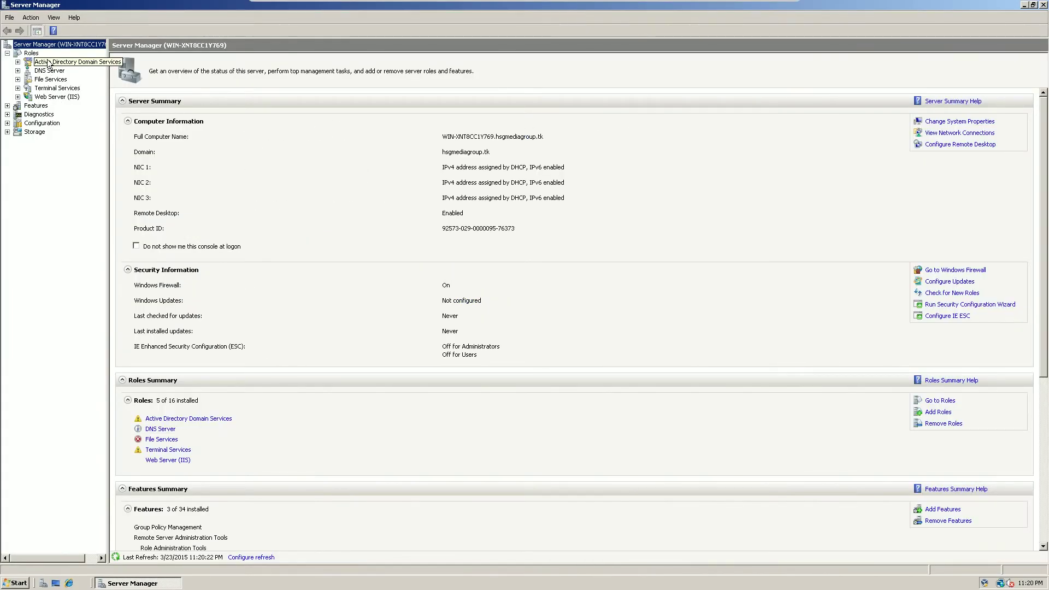
left_click(63, 63)
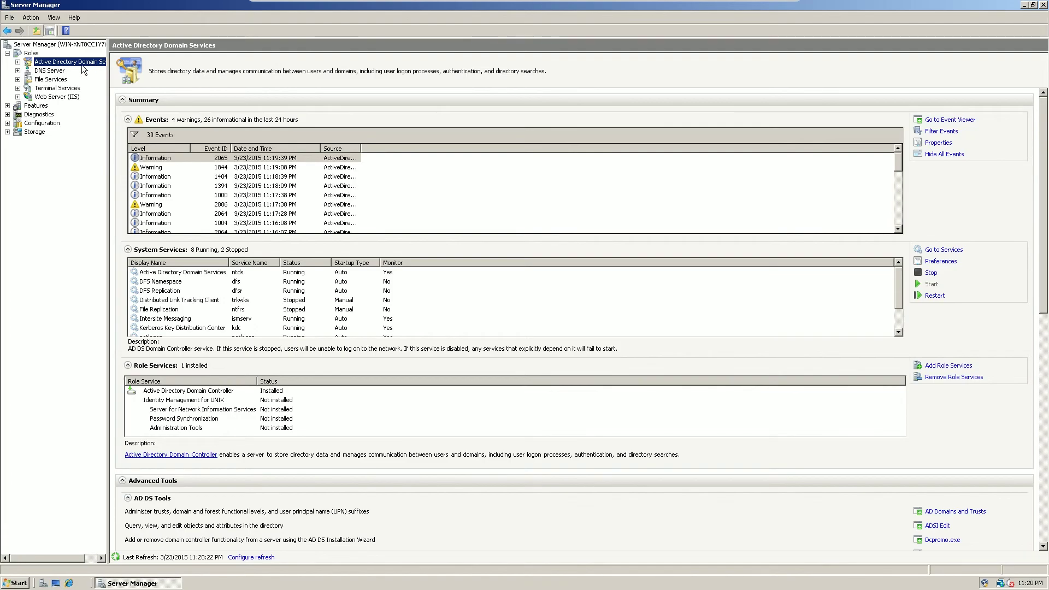
left_click(934, 296)
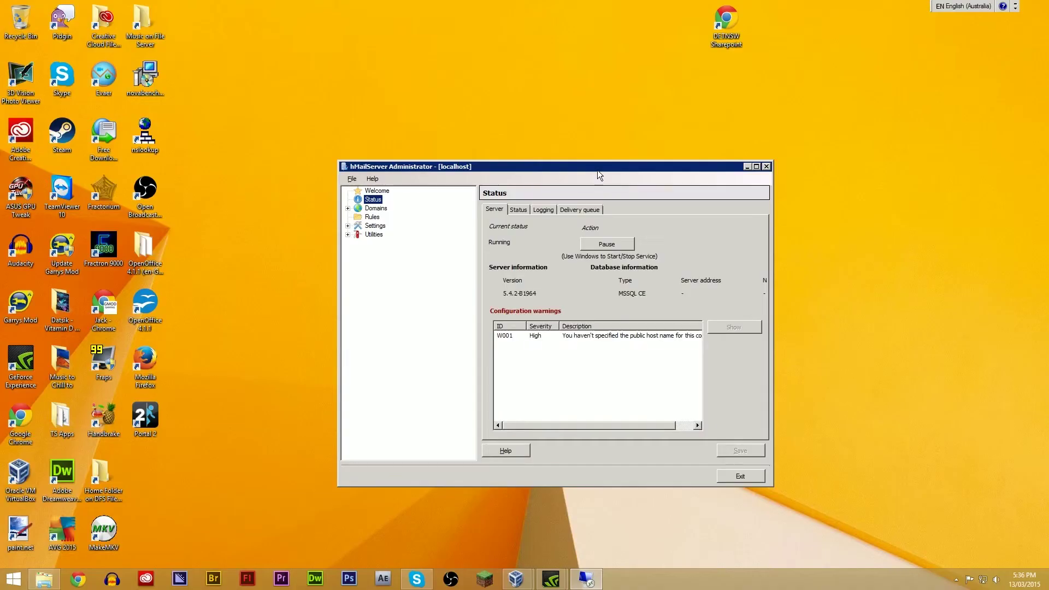